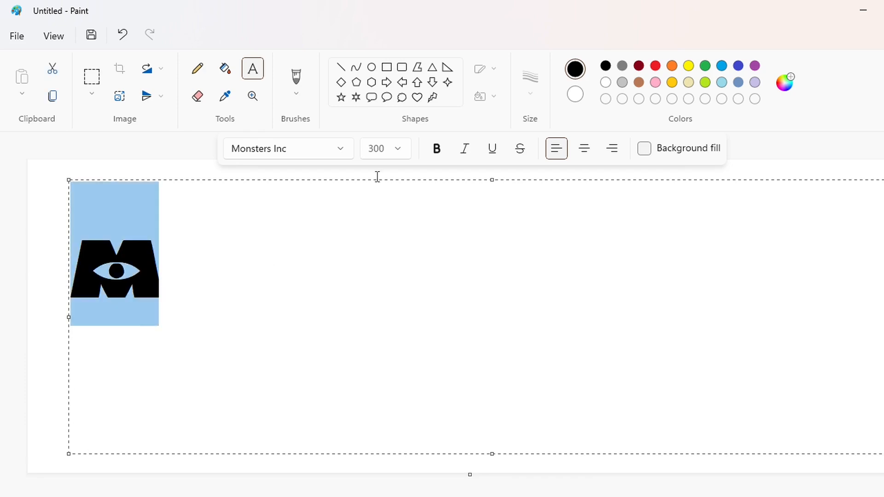
Step: Set the eye letter M to font size 500 and commit the text
click(399, 149)
text(500)
key(Return)
click(422, 278)
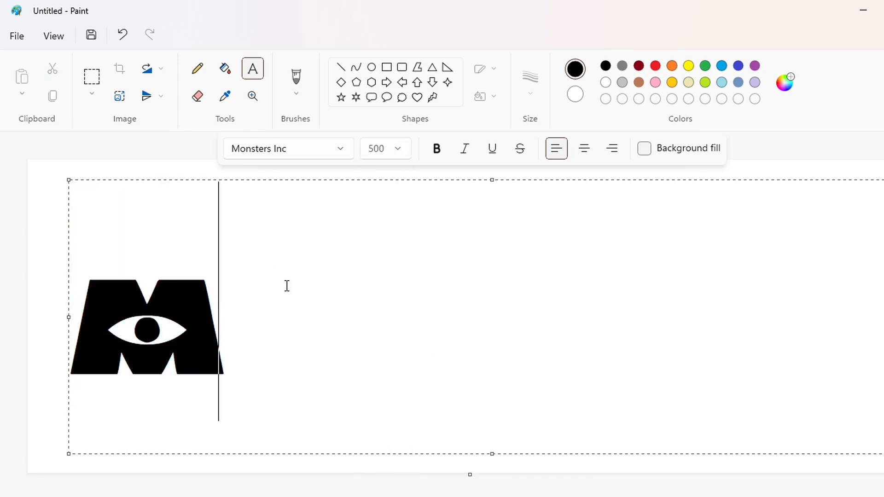
click(48, 223)
Step: Try adding "onsters" at font size 300 close against the M, and undo it
click(241, 223)
click(399, 148)
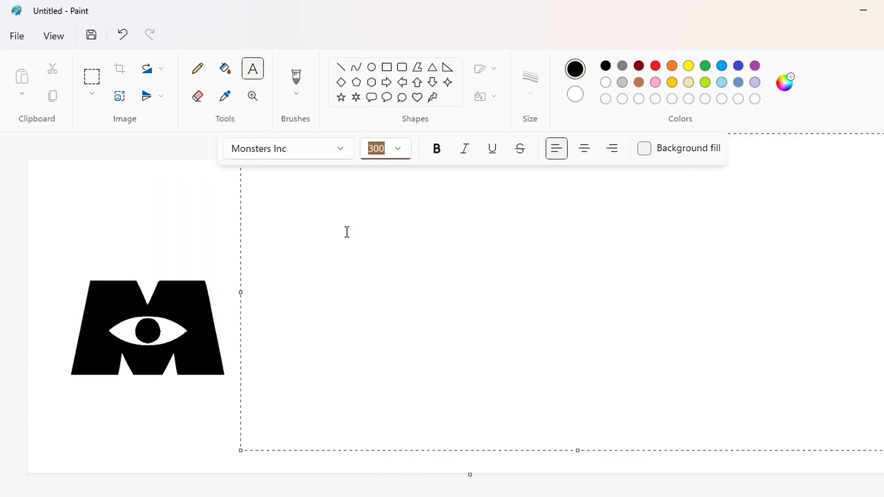
text(300)
key(Return)
click(244, 237)
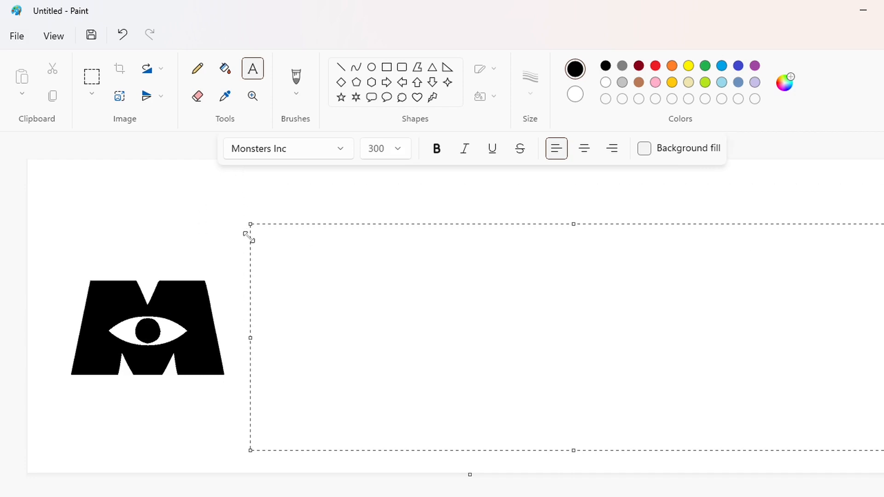
text(onsters)
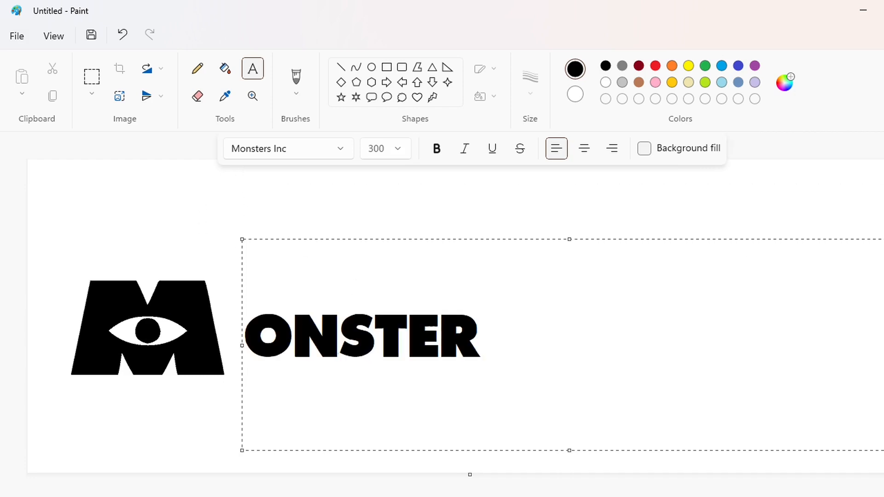
drag(242, 239, 225, 253)
click(75, 283)
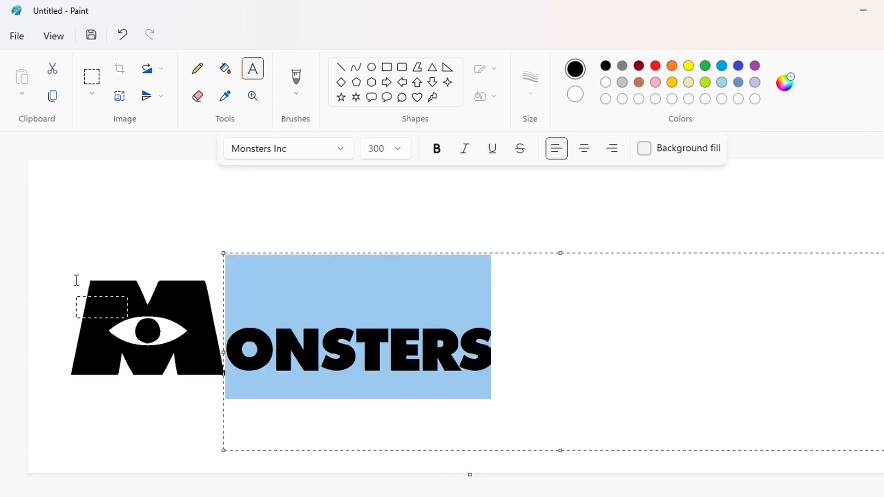
key(ctrl+z)
key(ctrl+z)
Step: Write "onsters" beside the M at font size 300 and align its baseline with the M
click(231, 377)
text(onsters)
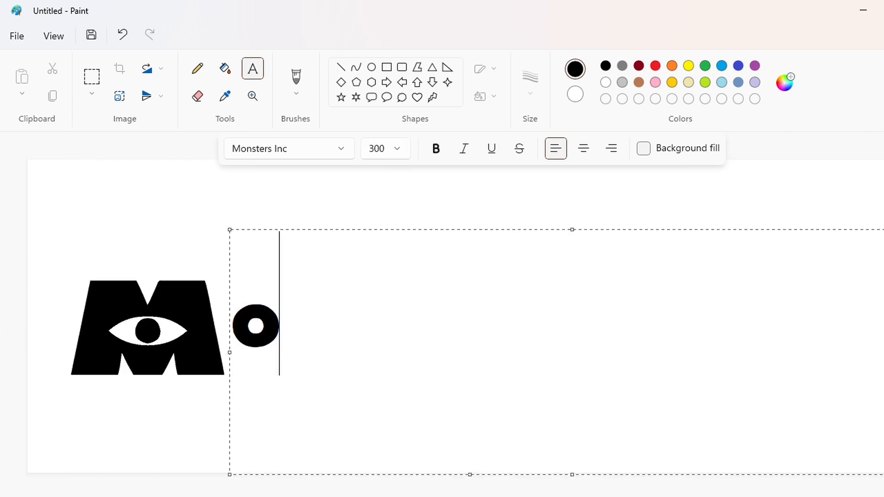
drag(229, 230, 222, 256)
key(ctrl+a)
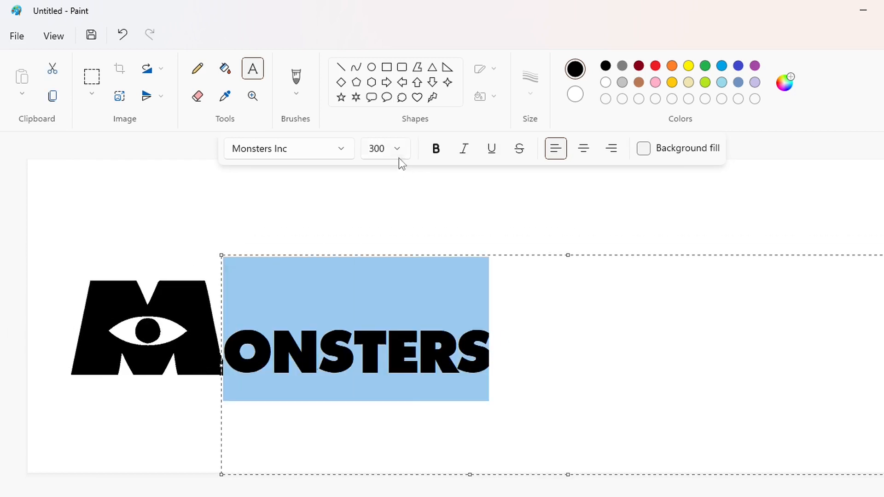
Step: Try enlarging the "onsters" text to font size 400 and fitting it against the M, and undo it
click(398, 149)
text(400)
key(Return)
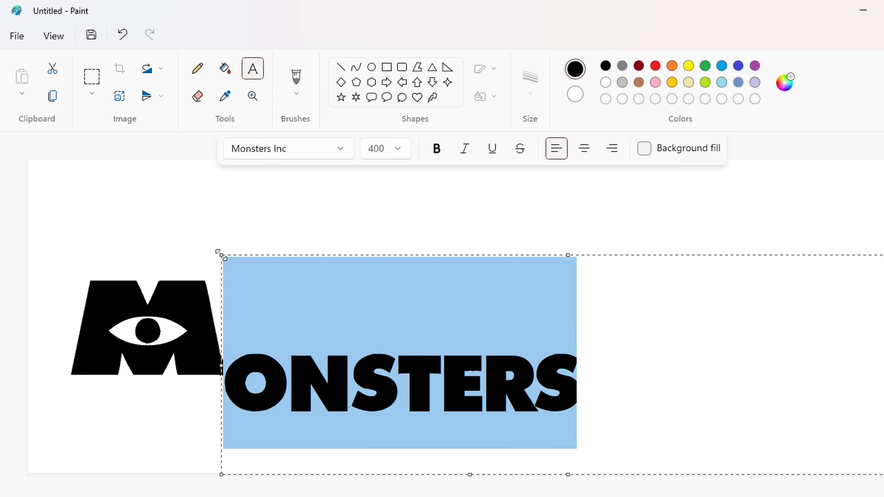
drag(221, 255, 223, 249)
click(219, 292)
click(203, 336)
key(ctrl+z)
Step: Write "onsters" beside the M at font size 400 and lower its text box to the M's baseline
click(231, 355)
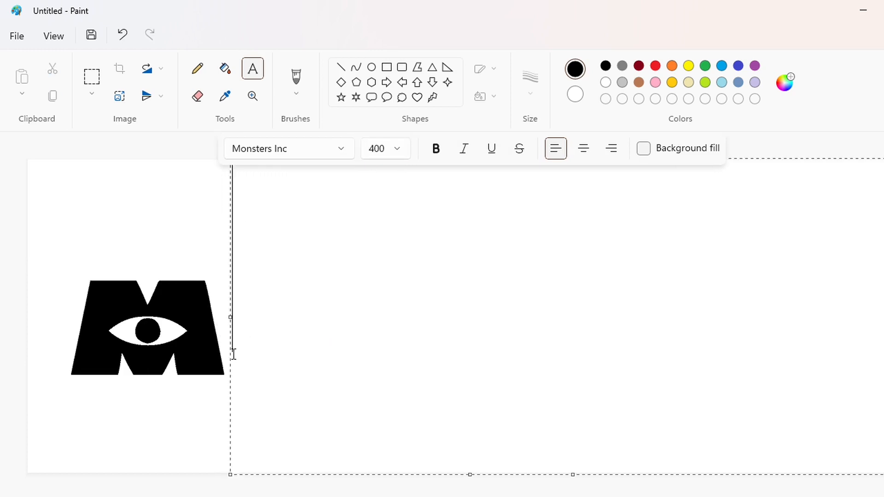
text(onsters)
drag(882, 159, 869, 217)
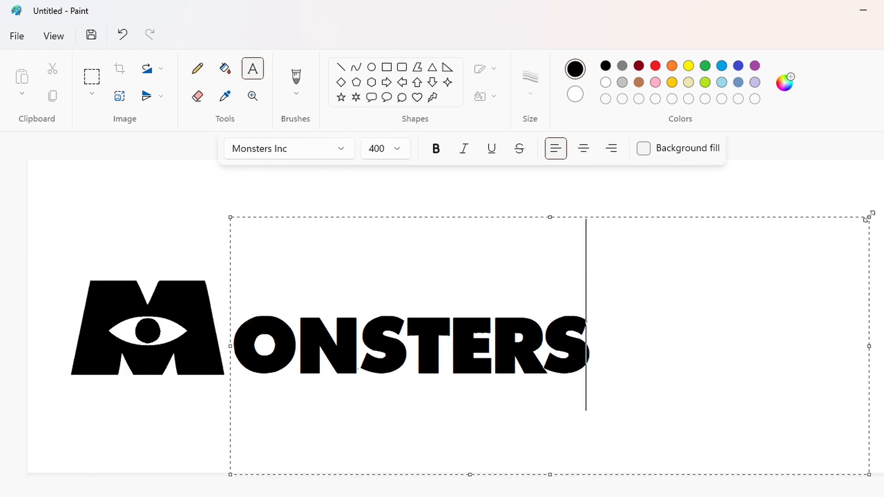
Step: Try enlarging only the letters "ON" to font size 450, and undo the text
drag(234, 343, 358, 343)
click(396, 150)
text(450)
key(Return)
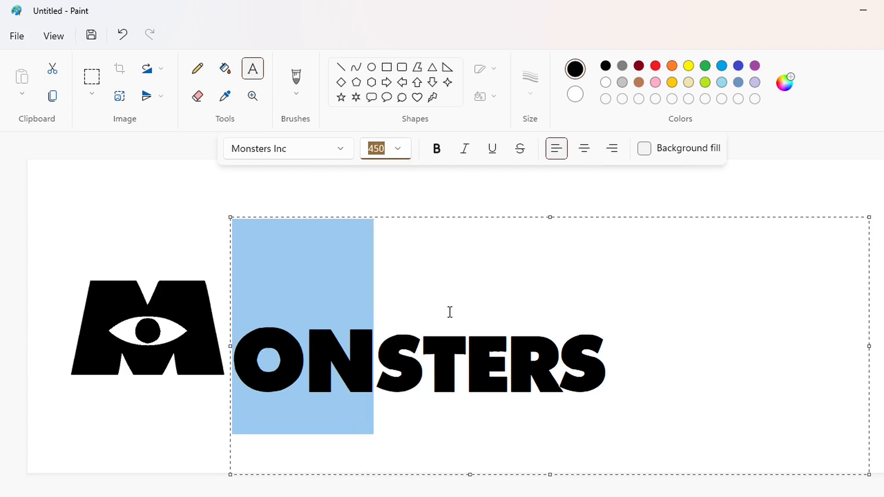
key(ctrl+z)
key(ctrl+z)
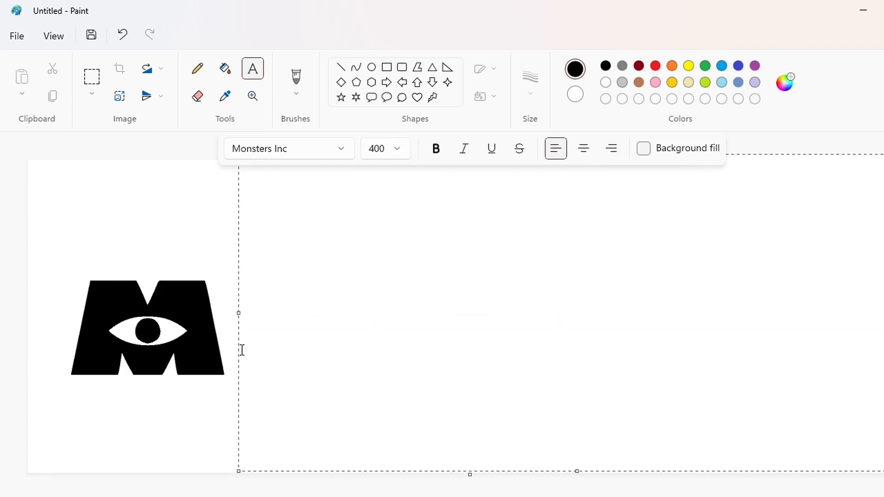
Step: Write "onsters" beside the M again and set the whole word to font size 450
drag(883, 158, 864, 216)
key(ctrl+a)
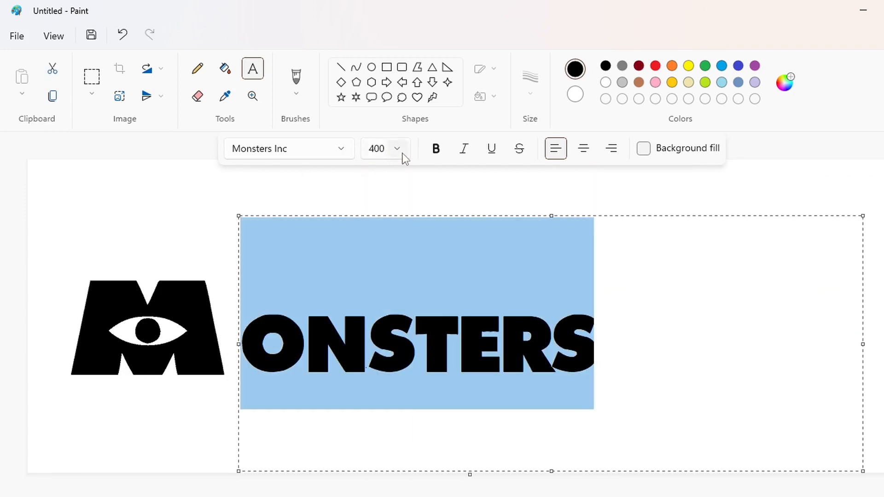
click(402, 156)
text(450)
key(Return)
key(Right)
Step: Position the "onsters" text with a clear gap after the M and commit it
drag(238, 215, 223, 198)
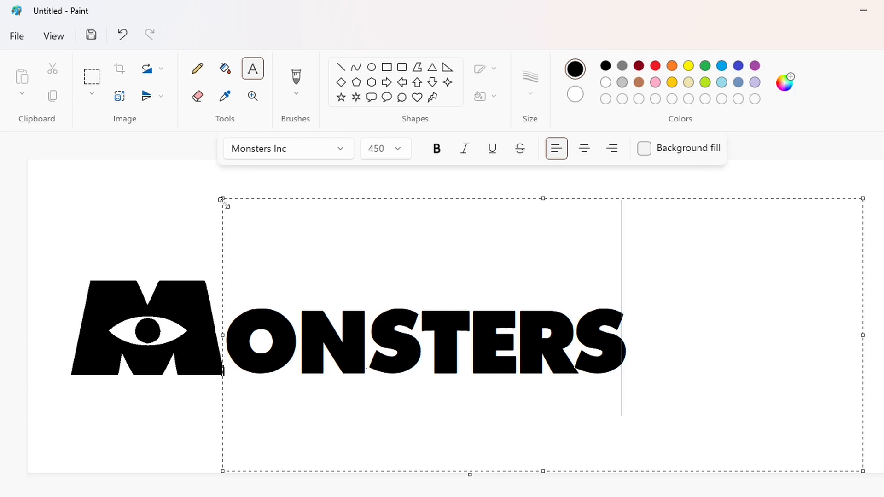
drag(224, 204, 272, 214)
click(154, 209)
Step: Select "ONSTERS" with a transparent rectangular selection and move it up against the M
click(92, 77)
drag(236, 257, 782, 435)
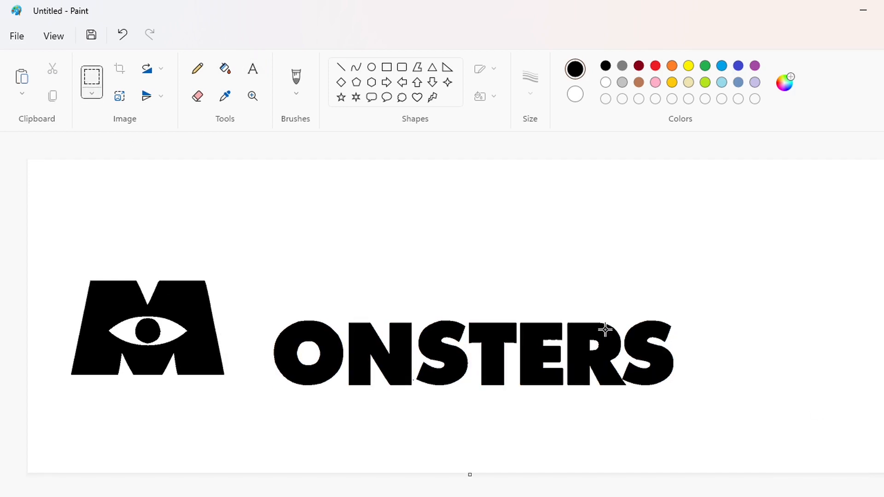
drag(605, 330, 170, 134)
click(92, 93)
click(93, 208)
drag(163, 237, 304, 317)
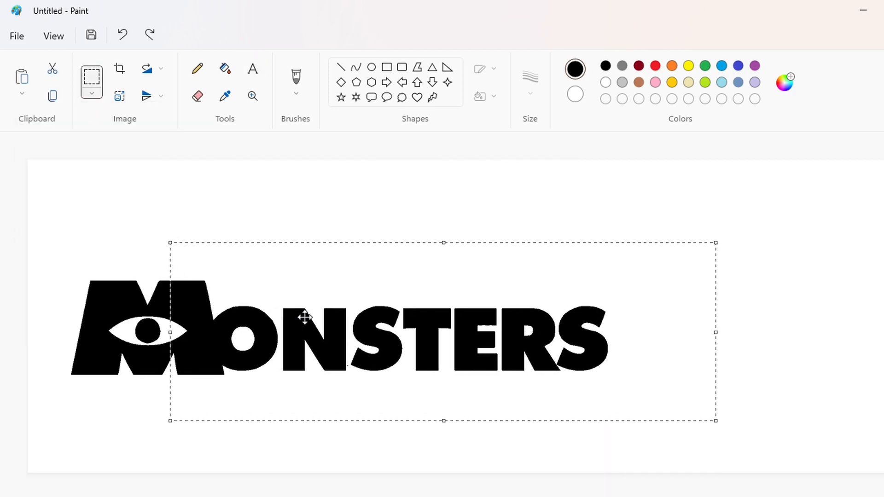
Step: Nudge "ONSTERS" until it touches the M's lower corner on a shared baseline, and deselect it
key(Down)
key(Down)
key(Down)
key(Down)
key(Down)
key(Down)
key(Left)
key(Left)
key(Left)
key(Left)
key(Left)
key(Left)
key(Left)
key(Left)
key(Left)
key(Left)
key(Left)
key(Left)
key(Left)
key(Left)
key(Left)
key(Left)
key(Left)
key(Left)
key(Left)
key(Left)
key(Right)
key(Right)
key(Right)
key(Right)
key(Right)
key(Right)
key(Right)
key(Right)
key(Right)
key(Right)
key(Right)
key(Right)
key(Right)
key(Right)
key(Right)
key(Right)
key(Right)
key(Right)
key(Right)
key(Right)
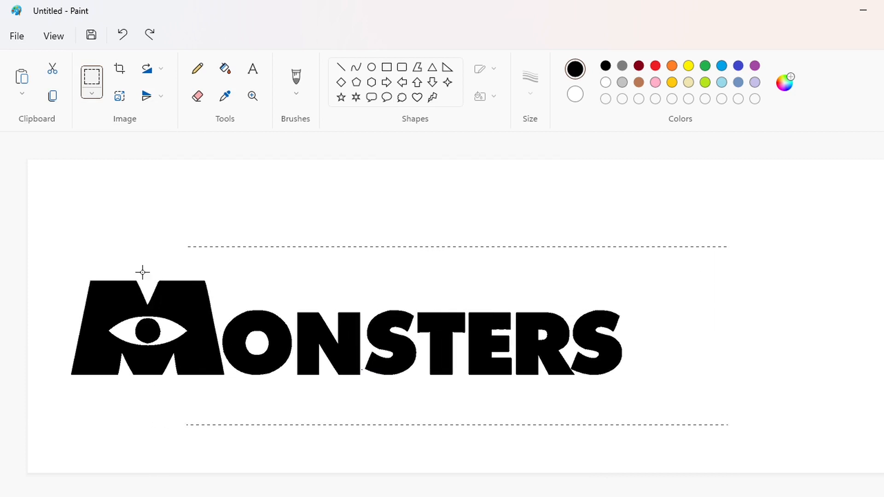
key(Left)
key(Left)
key(Left)
key(Left)
key(Escape)
Step: Add the text "AT" in the Monsters Inc font at size 300
click(252, 68)
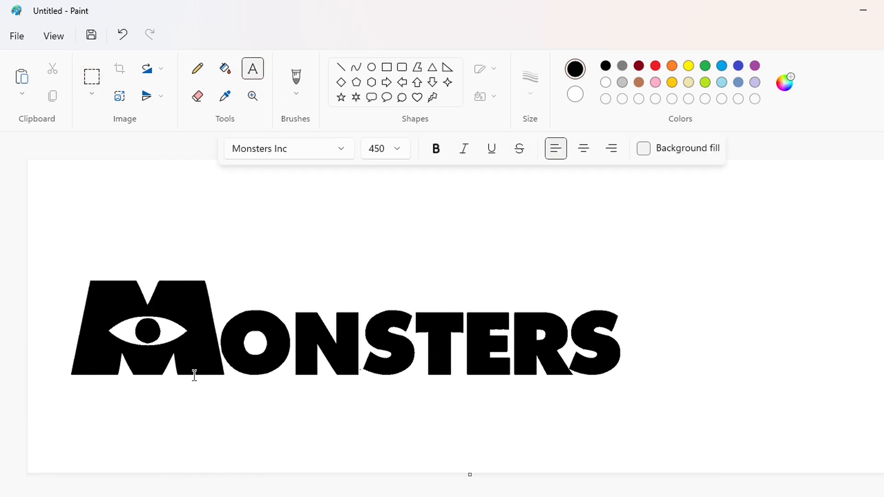
click(160, 214)
text(AT)
key(ctrl+a)
click(397, 148)
text(300)
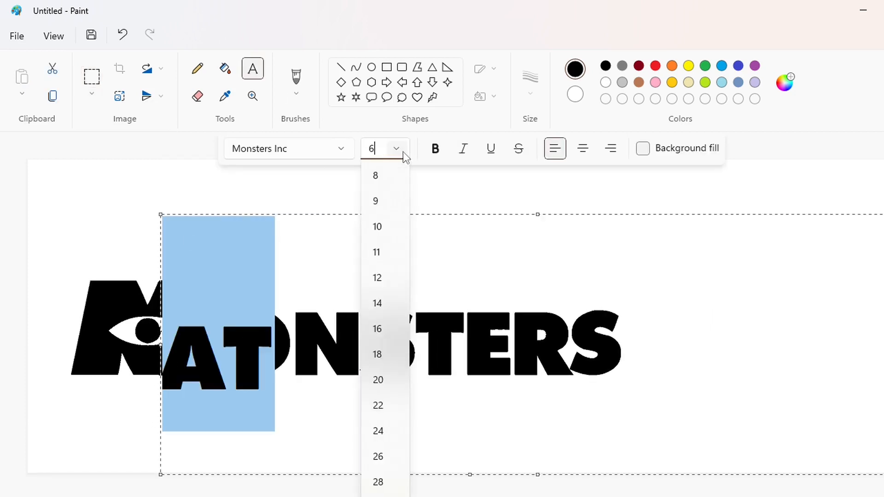
key(Return)
Step: Place "AT" directly beneath the right half of the M and commit it
click(167, 266)
drag(156, 210, 113, 306)
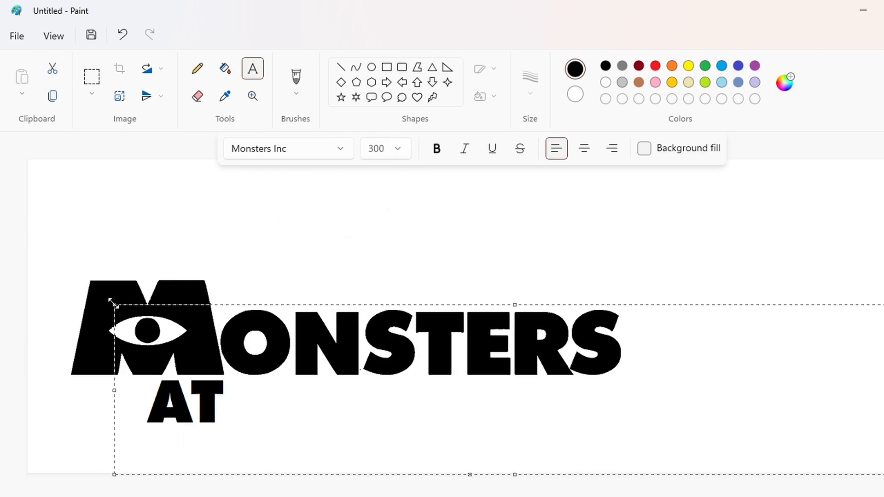
click(136, 141)
Step: Cut all the lettering, paste it back, and position it higher and further in from the canvas's left edge
click(92, 77)
drag(40, 205, 720, 448)
key(ctrl+x)
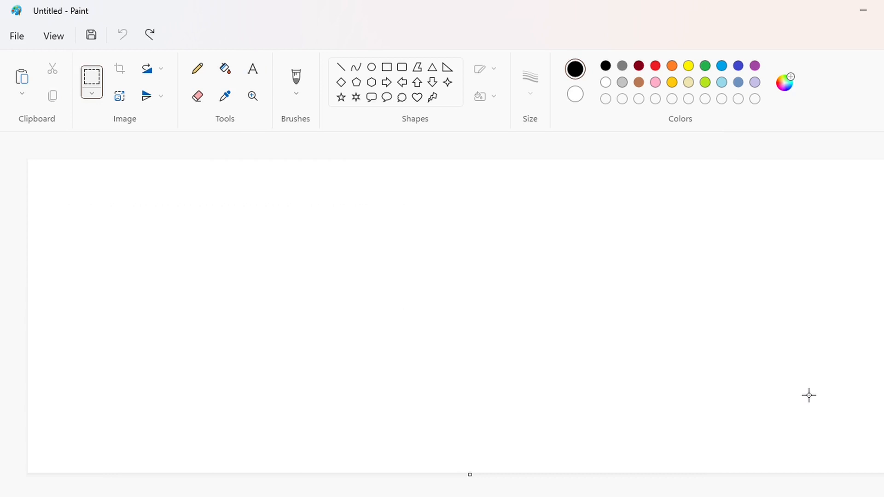
key(ctrl+v)
drag(267, 317, 348, 311)
click(559, 437)
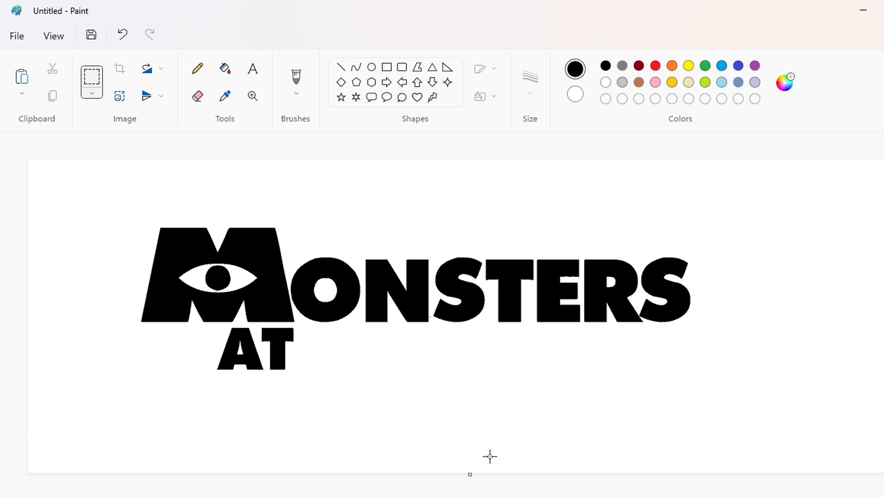
Step: Add the text "WORK" at font size 300 and position it just after "AT"
click(252, 68)
click(327, 286)
text(WORK)
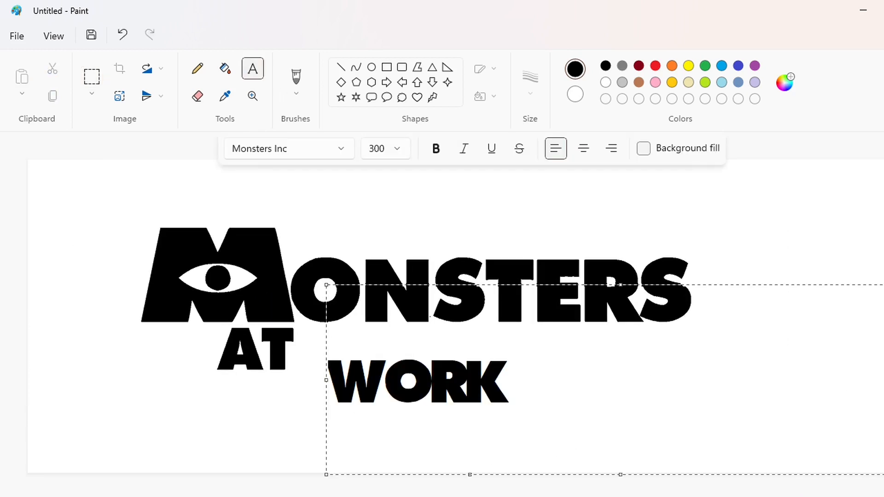
key(Home)
drag(327, 286, 273, 255)
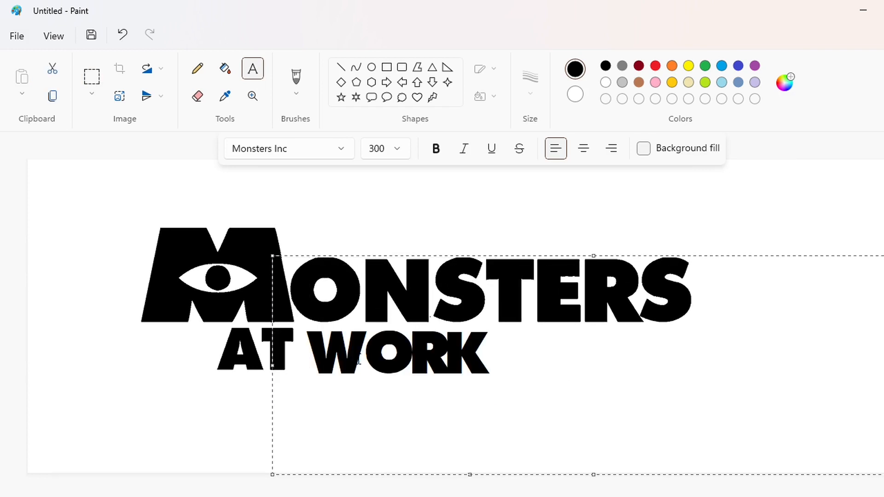
Step: Set the "WORK" text to font size 450
key(ctrl+a)
click(397, 149)
text(450)
key(Return)
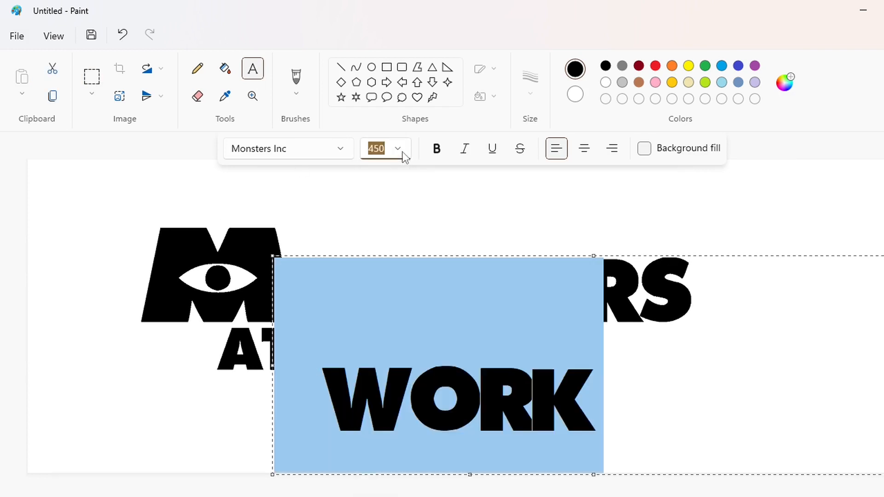
Step: Space out the letters of "WORK", delete the O to leave a gap, and commit the text below "MONSTERS"
click(677, 374)
click(537, 380)
click(478, 377)
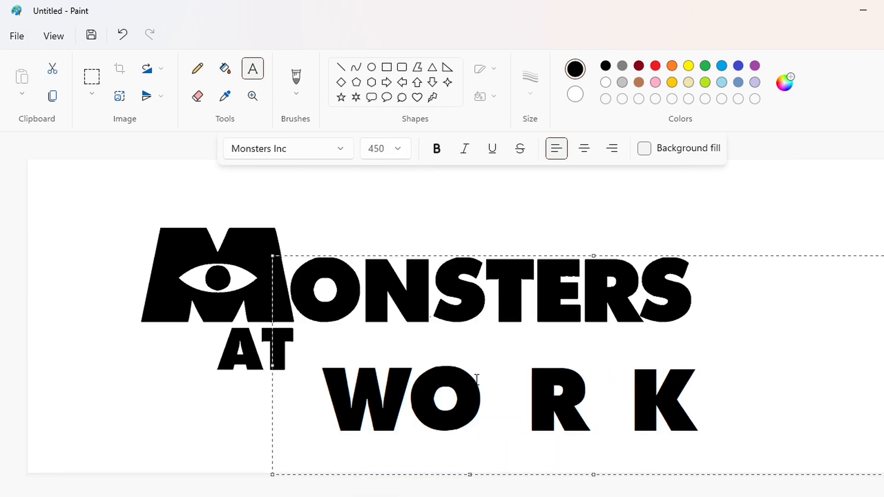
key(Left)
key(BackSpace)
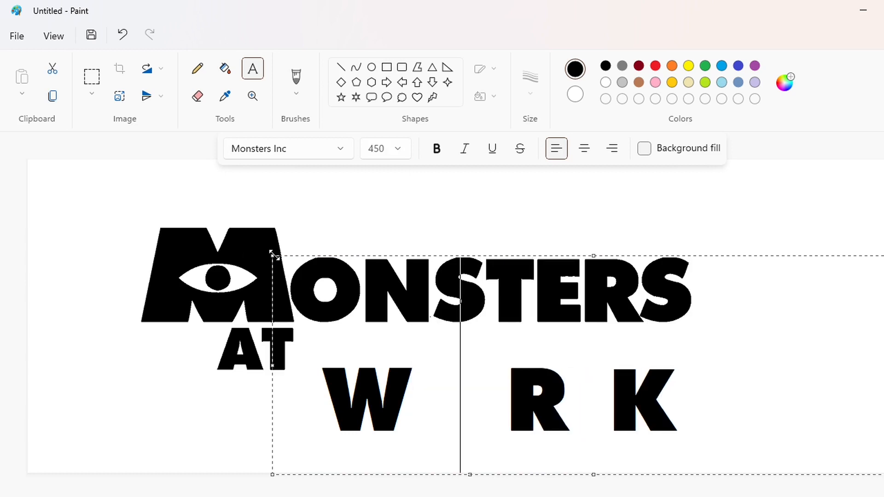
mouse_move(271, 254)
mouse_down()
mouse_move(255, 220)
mouse_move(278, 272)
mouse_move(278, 253)
mouse_up()
click(176, 250)
Step: Draw a small black circle outline in the gap between the W and the R
click(371, 67)
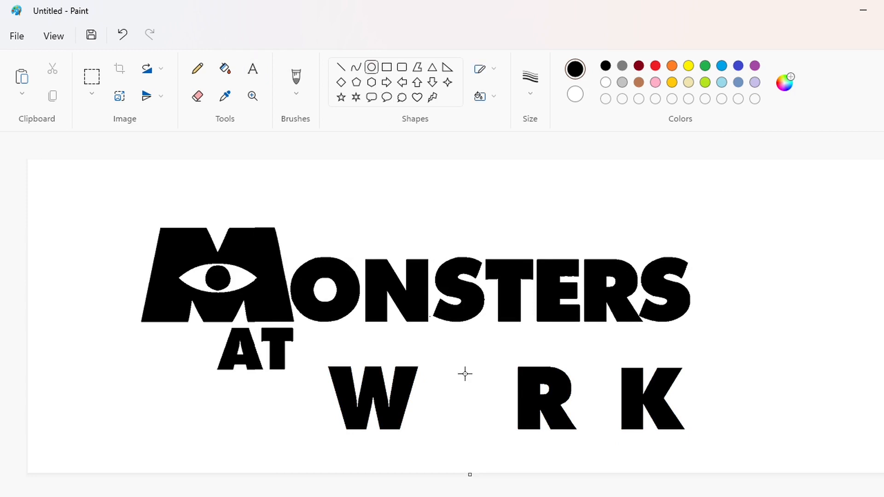
drag(469, 406, 474, 412)
scroll(497, 295, up, 3)
scroll(533, 454, left, 8)
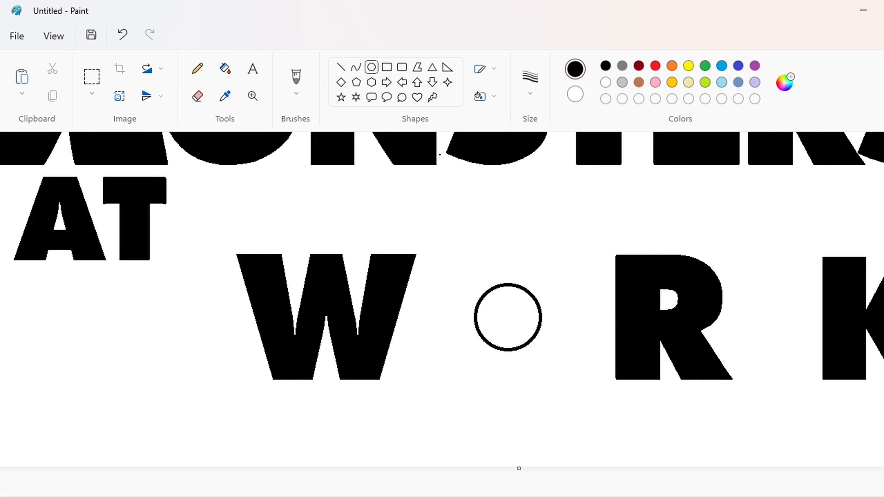
Step: Draw a short slanted line and place it in the empty area below "AT", to the left of the W
scroll(590, 413, right, 1)
click(342, 67)
drag(417, 295, 429, 324)
drag(443, 364, 443, 364)
mouse_move(429, 329)
mouse_down()
mouse_move(152, 335)
mouse_move(100, 355)
mouse_up()
Step: Place copies of the slanted line on the left and right sides of the circle
click(92, 76)
drag(49, 306, 158, 430)
mouse_move(150, 350)
mouse_down()
mouse_move(490, 332)
mouse_move(453, 350)
mouse_up()
key(Down)
key(Down)
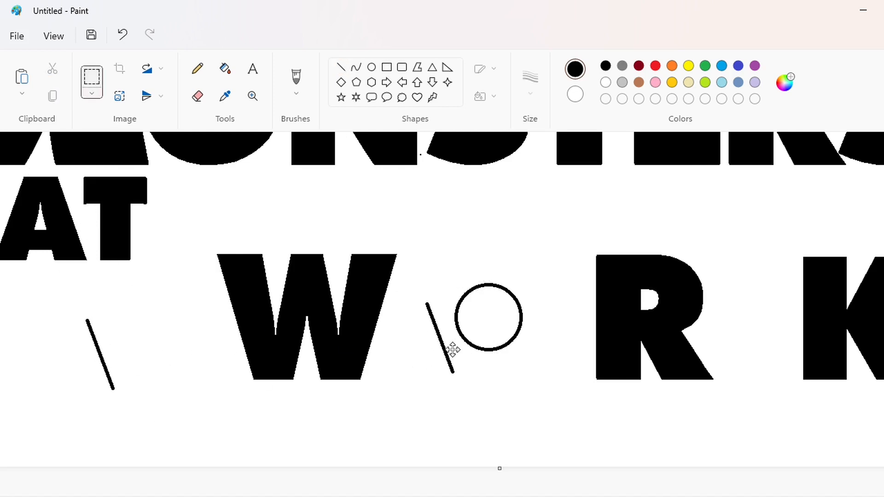
click(605, 373)
key(ctrl+v)
drag(88, 225, 548, 317)
Step: Connect the two slanted lines with straight segments to form a hexagon around the circle
click(341, 67)
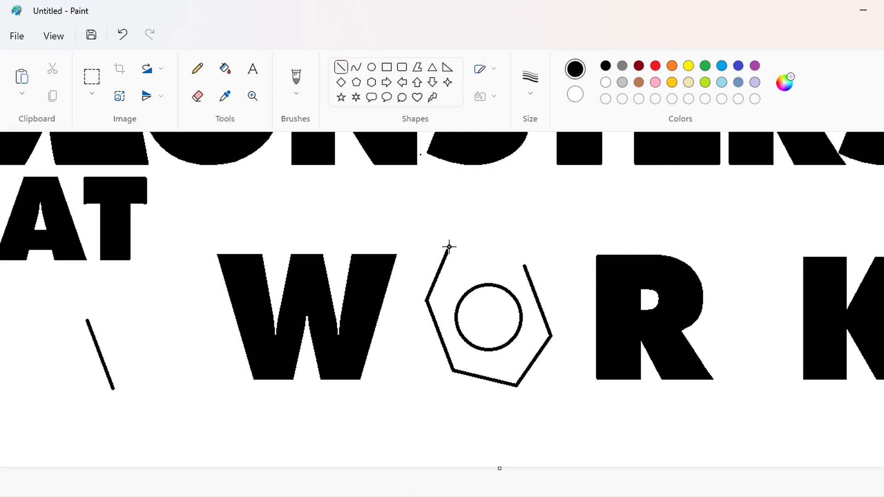
key(ctrl+z)
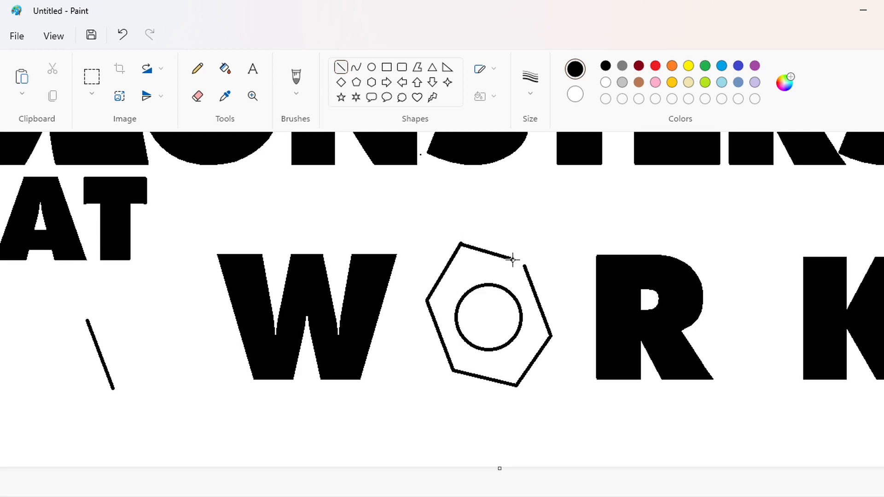
drag(523, 265, 526, 264)
Step: Undo the hexagon's sides back to the plain circle
key(ctrl+z)
key(ctrl+z)
key(ctrl+z)
key(ctrl+z)
key(ctrl+z)
key(ctrl+z)
Step: Place two copies of the short slanted line farther apart, one on each side of the circle
key(ctrl+v)
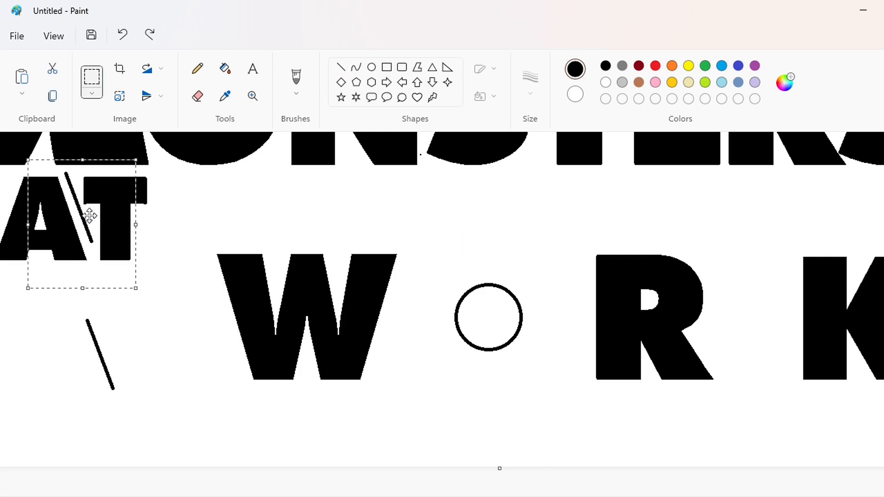
drag(89, 217, 435, 336)
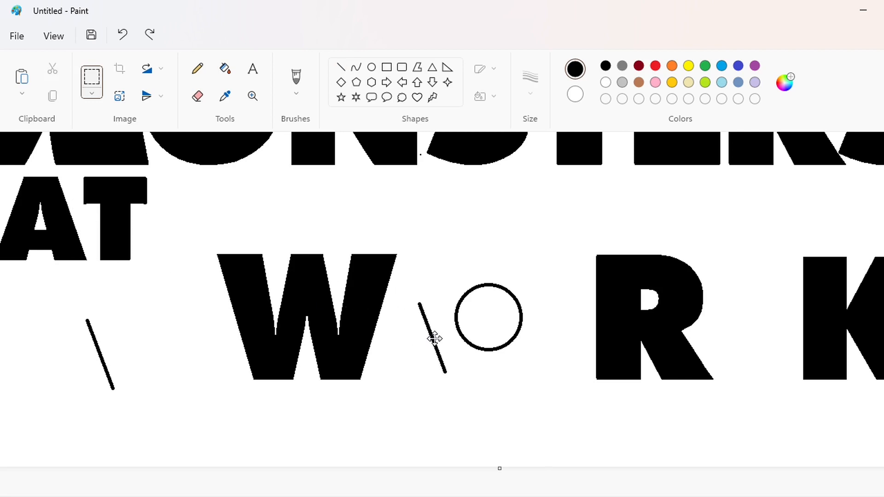
key(ctrl+v)
drag(79, 207, 551, 302)
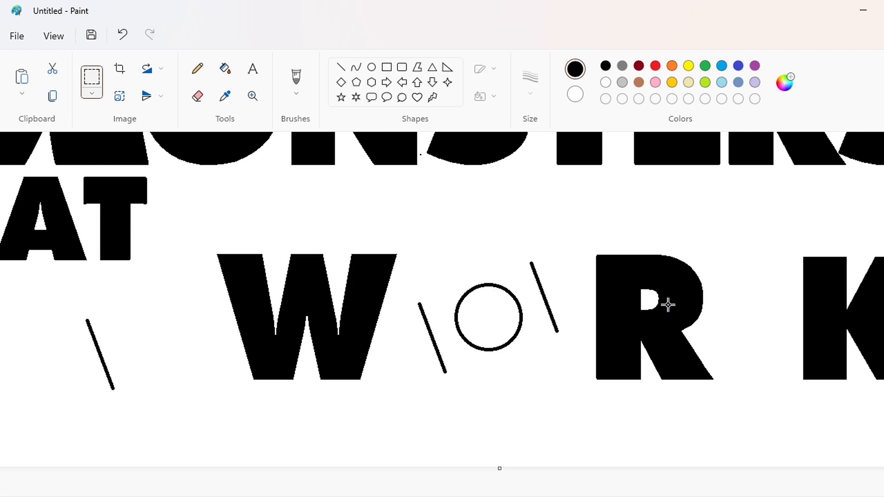
Step: Connect the ends of the two slanted lines with four straight segments to form a hexagon around the circle
click(341, 67)
drag(460, 242, 419, 304)
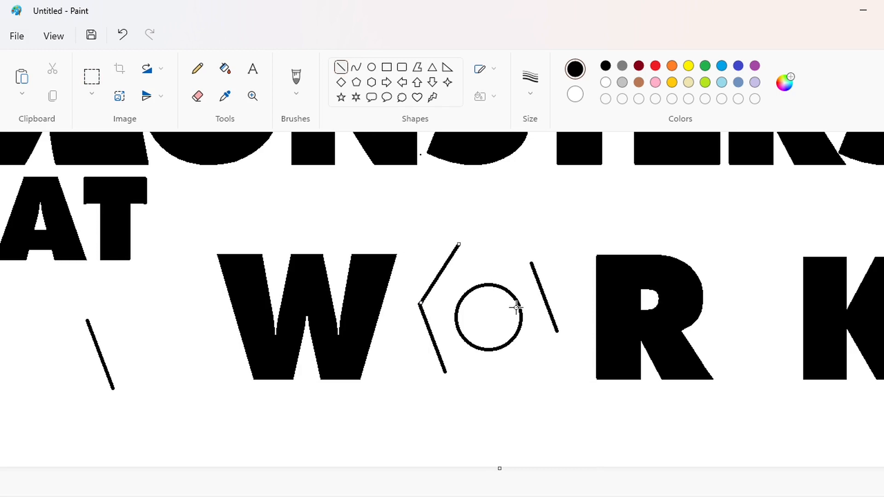
drag(459, 243, 525, 259)
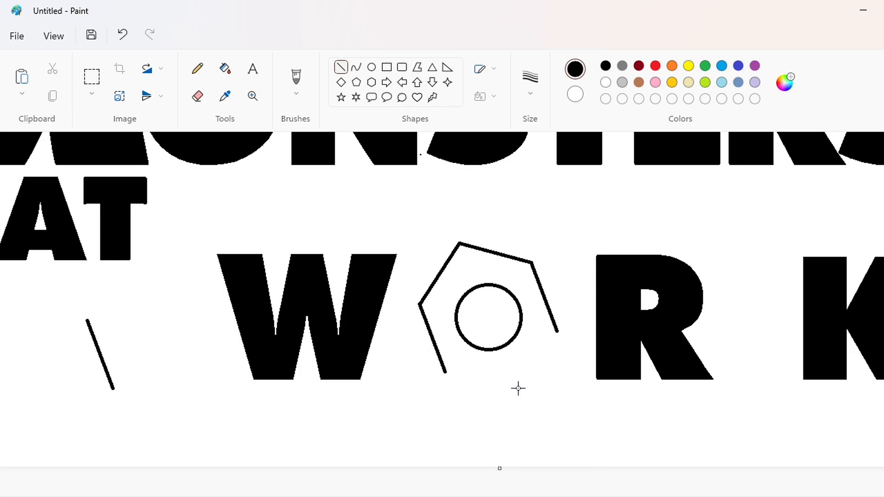
drag(519, 390, 445, 372)
drag(518, 389, 555, 331)
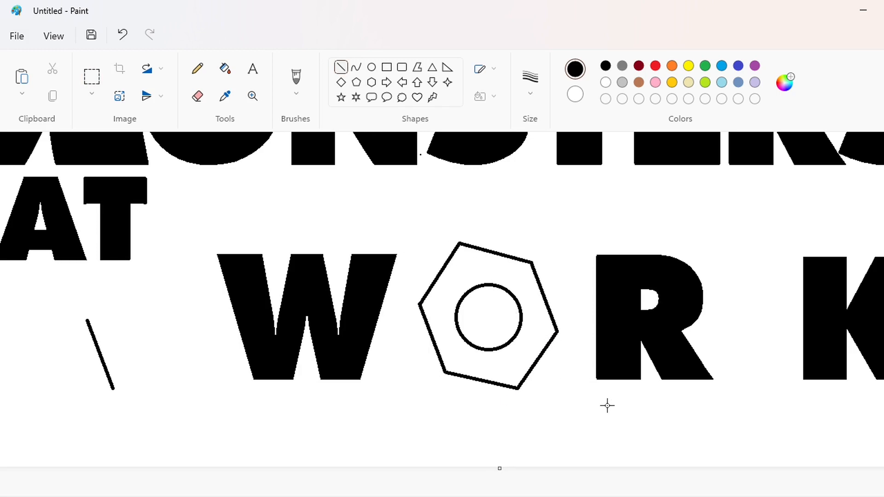
Step: Undo the four segments connecting the slanted lines
key(ctrl+z)
key(ctrl+z)
key(ctrl+z)
key(ctrl+z)
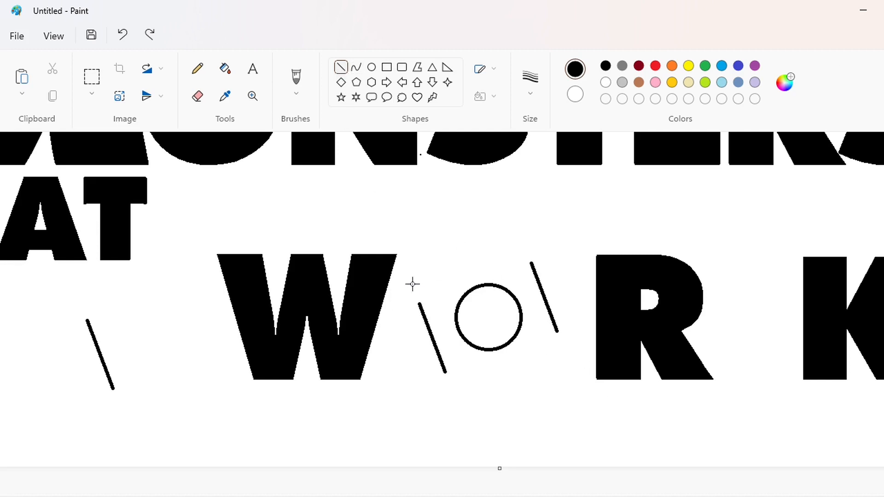
Step: Draw a longer guide line parallel to the slanted lines and centre it across the circle
drag(409, 289, 456, 413)
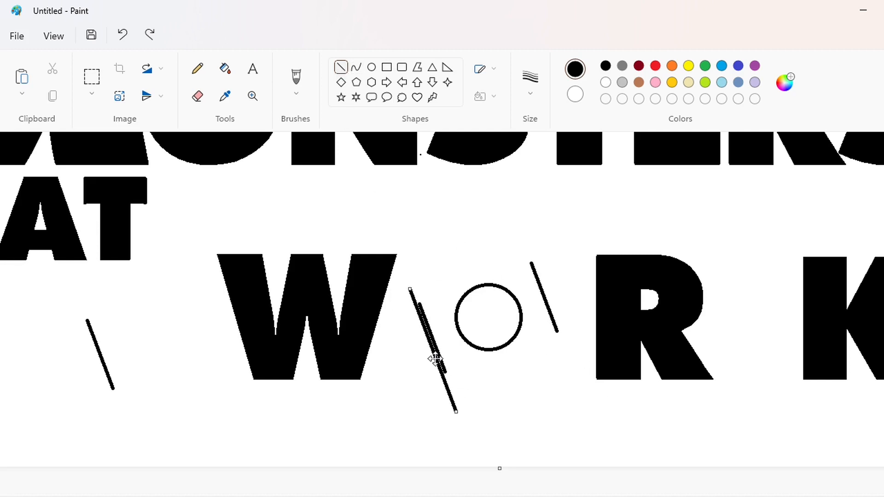
drag(434, 359, 490, 327)
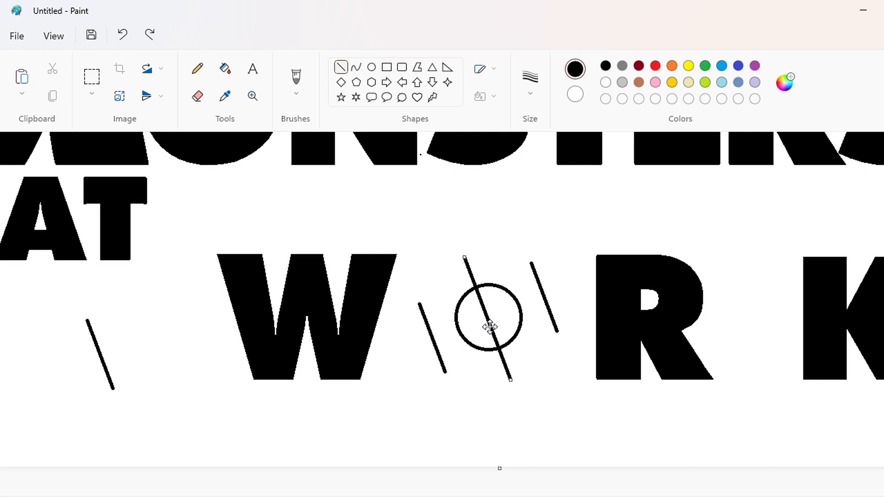
key(Right)
key(Right)
key(Right)
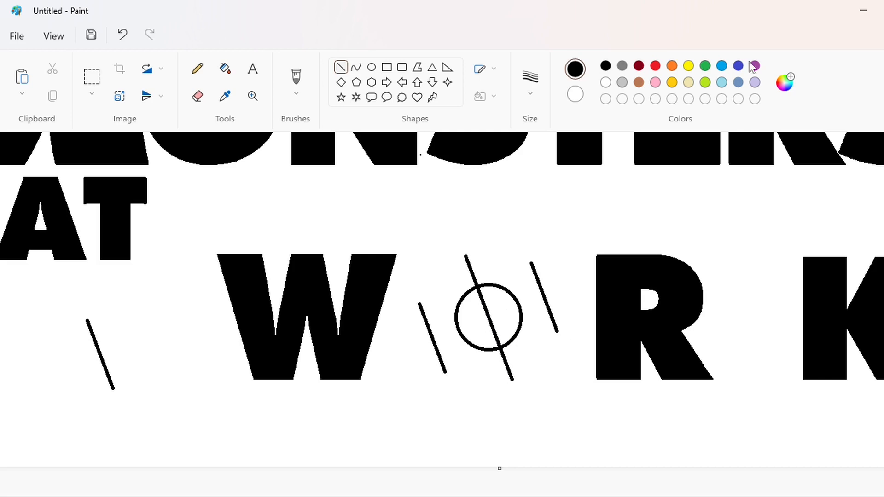
Step: Join the slanted lines' ends with purple segments above and below the circle, closing the hexagon around it
drag(460, 243, 419, 303)
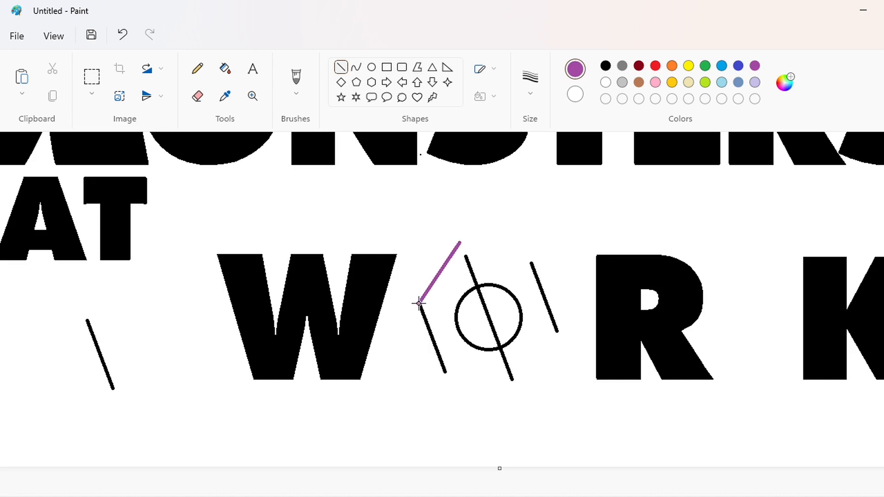
drag(494, 248, 531, 263)
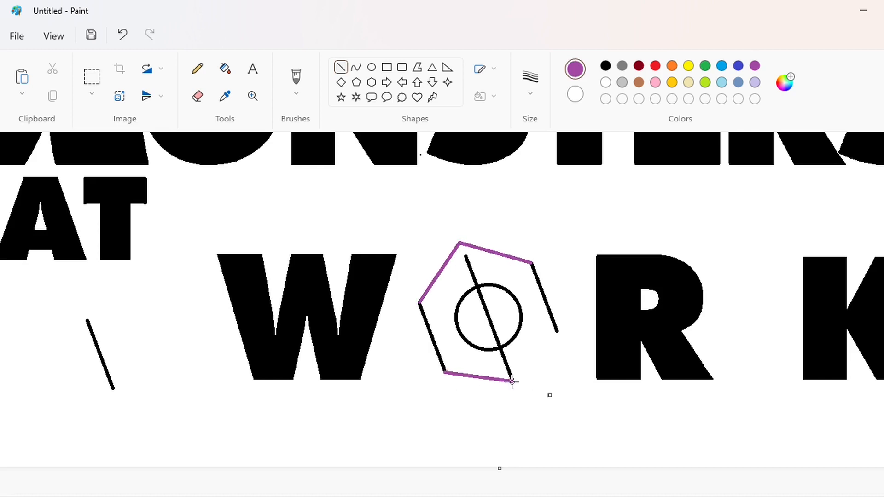
drag(512, 381, 558, 331)
Step: Recolor the hexagon's purple sides black with the Fill tool
click(225, 69)
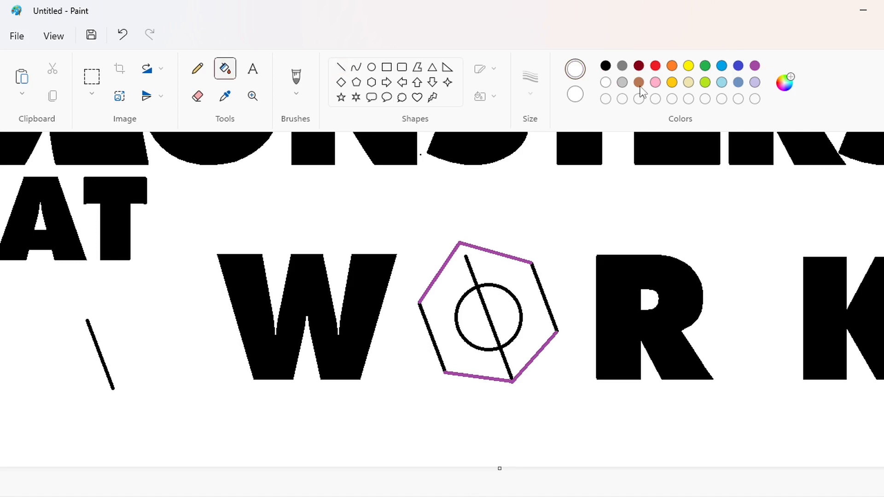
click(605, 65)
click(525, 262)
click(556, 334)
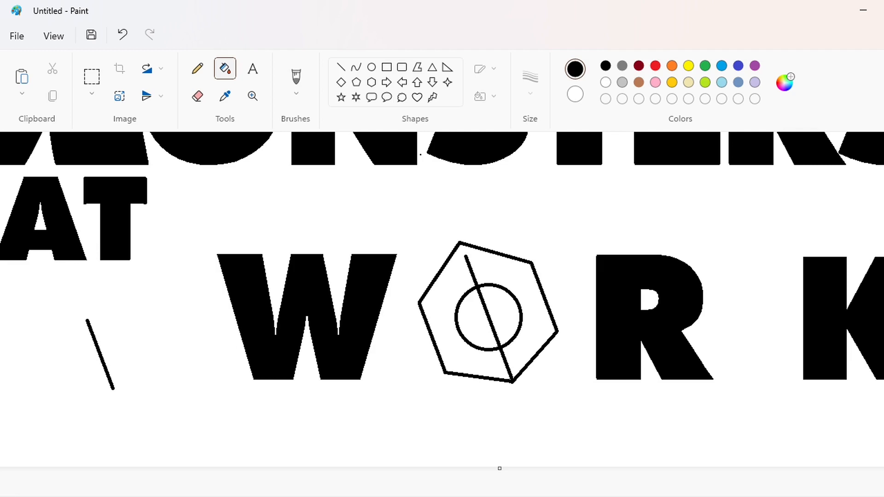
Step: Undo the line-drawn hexagon, the guide lines and the circle, leaving the gap between W and R empty
key(ctrl+z)
key(ctrl+z)
key(ctrl+z)
key(ctrl+z)
Step: Draw an upright black-outlined hexagon in the gap between W and R, plus a smaller circle over it
click(372, 82)
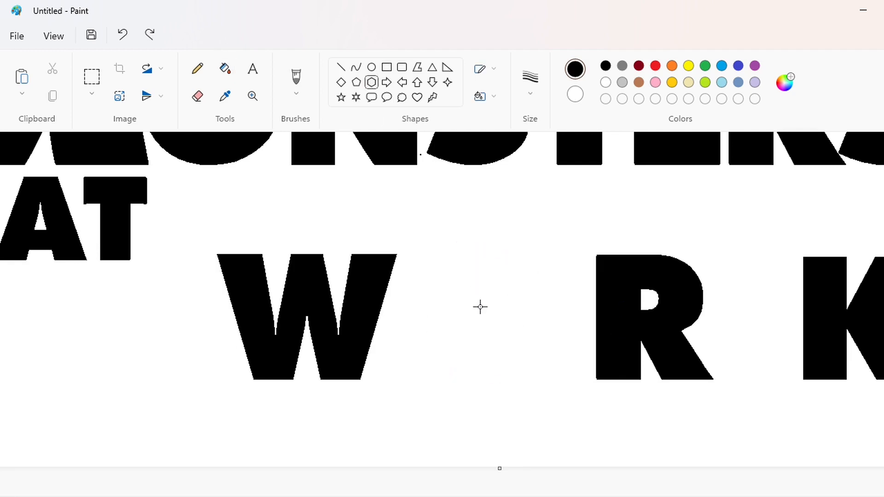
drag(424, 237, 561, 399)
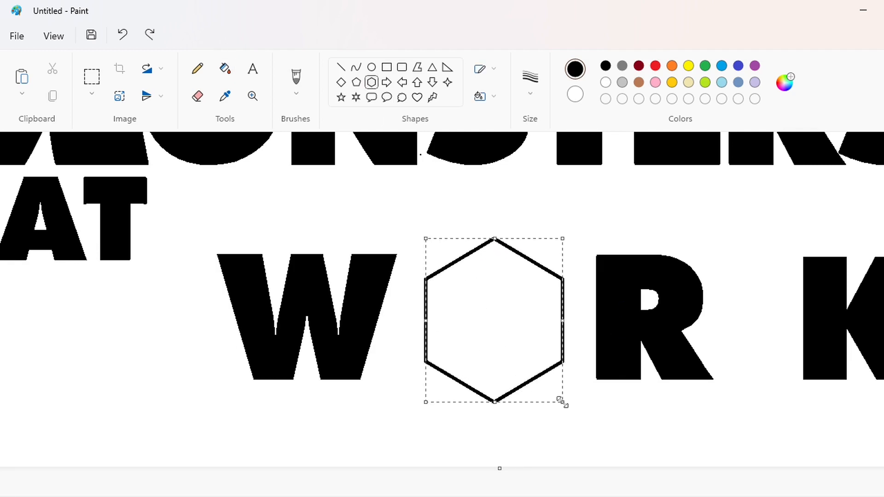
click(374, 68)
drag(462, 295, 540, 376)
Step: Centre the circle inside the hexagon and fill the area between the two outlines with black
key(Left)
key(Left)
key(Left)
key(Left)
key(Left)
key(Left)
key(Left)
key(Left)
key(Down)
key(Down)
key(Down)
key(Down)
key(Down)
key(Down)
key(Down)
key(Down)
key(Down)
key(Down)
key(Down)
key(Down)
key(Down)
key(Down)
key(Down)
key(Down)
key(Down)
key(Down)
key(Down)
key(Down)
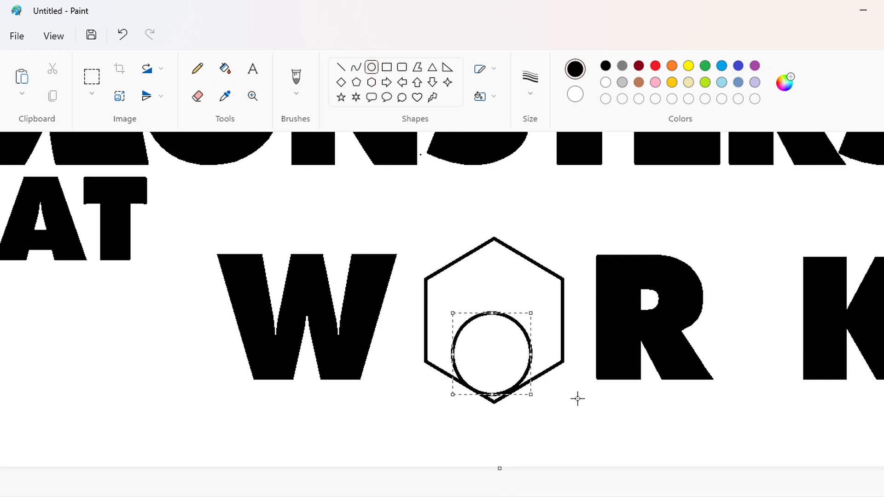
key(Right)
key(Right)
key(Right)
key(Right)
key(Up)
key(Up)
key(Up)
key(Up)
key(Up)
key(Up)
key(Up)
key(Up)
key(Up)
key(Up)
key(Up)
key(Up)
key(Up)
key(Up)
key(Up)
key(Up)
click(578, 399)
click(225, 69)
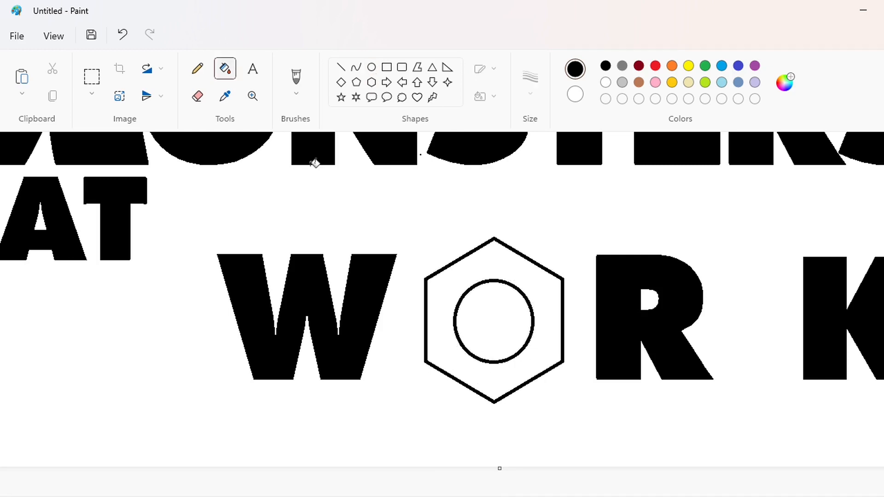
click(553, 309)
Step: Cut out the hexagonal nut and paste it directly beside the W
scroll(454, 322, down, 1)
click(94, 79)
scroll(601, 432, up, 1)
scroll(601, 432, down, 5)
scroll(601, 432, right, 9)
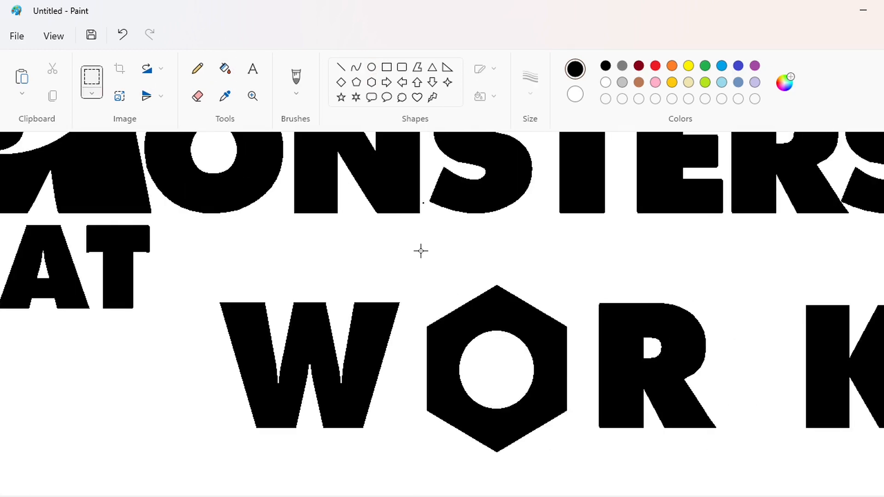
drag(420, 250, 579, 460)
key(ctrl+x)
key(ctrl+v)
drag(93, 274, 525, 362)
key(Left)
key(Left)
key(Left)
key(Left)
key(Left)
key(Left)
key(Left)
key(Left)
key(Left)
key(Left)
key(Left)
key(Left)
key(Left)
key(Left)
key(Left)
click(719, 386)
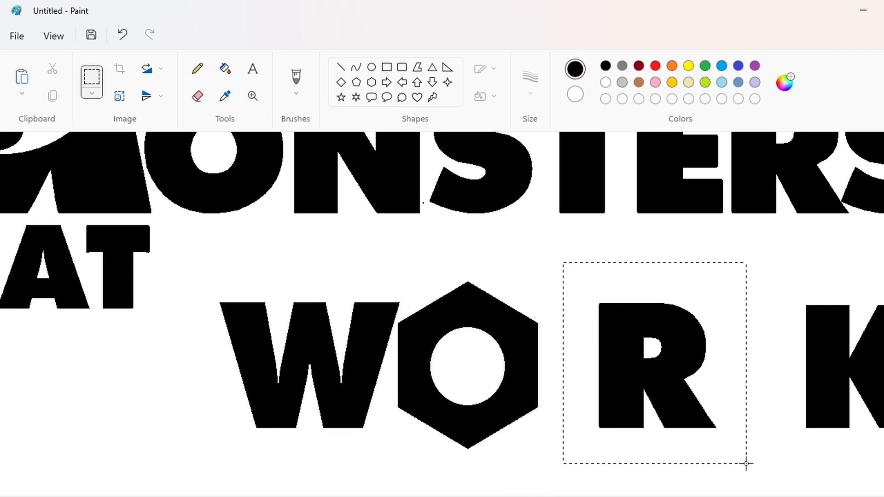
Step: Copy the R, fill the original with white, and place the copy directly beside the nut
drag(747, 464, 747, 464)
key(ctrl+c)
click(225, 69)
click(606, 83)
click(693, 343)
key(ctrl+v)
drag(105, 234, 415, 363)
key(Right)
key(Right)
key(Right)
key(Right)
key(Right)
key(Right)
key(Right)
key(Right)
key(Right)
key(Right)
key(Right)
key(Right)
key(Right)
key(Right)
key(Right)
key(Right)
key(Right)
key(Right)
key(Right)
key(Right)
key(Left)
key(Left)
key(Left)
key(Right)
click(837, 313)
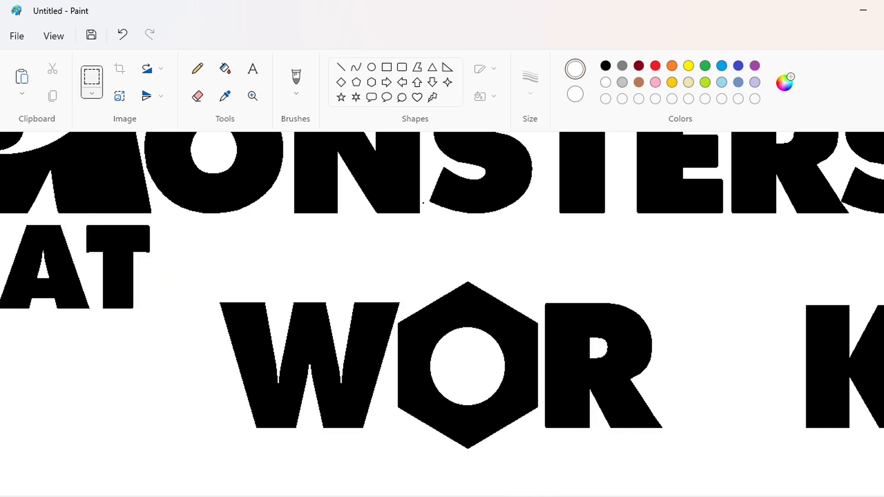
Step: Copy the K, fill the original with white, and place the copy directly beside the R
scroll(492, 254, right, 5)
drag(492, 253, 730, 459)
key(ctrl+c)
click(225, 69)
click(545, 324)
key(ctrl+v)
drag(258, 317, 555, 407)
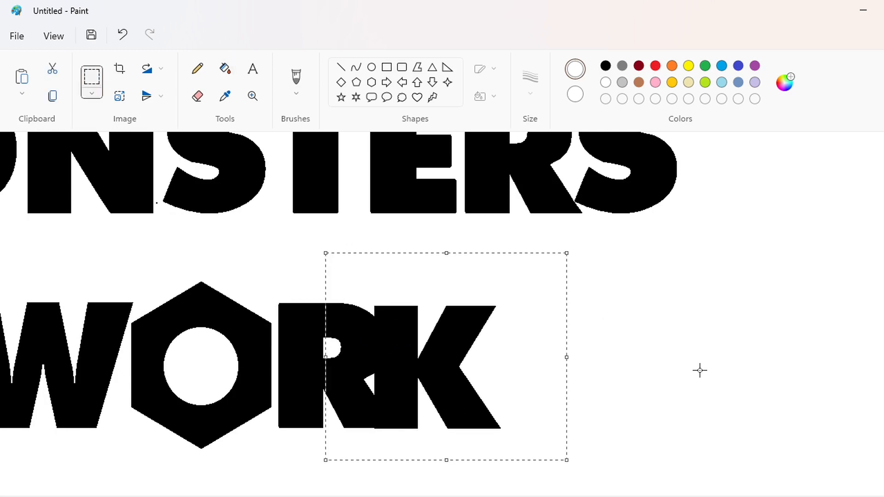
key(Right)
key(Right)
key(Right)
key(Right)
key(Right)
key(Right)
key(Right)
key(Right)
key(Right)
key(Right)
key(Right)
key(Right)
key(Right)
key(Right)
key(Right)
key(Right)
key(Right)
key(Right)
key(Right)
click(700, 371)
Step: Copy the whole word WORK, fill the original letters with white, and place the copy beside AT under MONSTERS
scroll(701, 371, down, 1)
drag(313, 350, 700, 470)
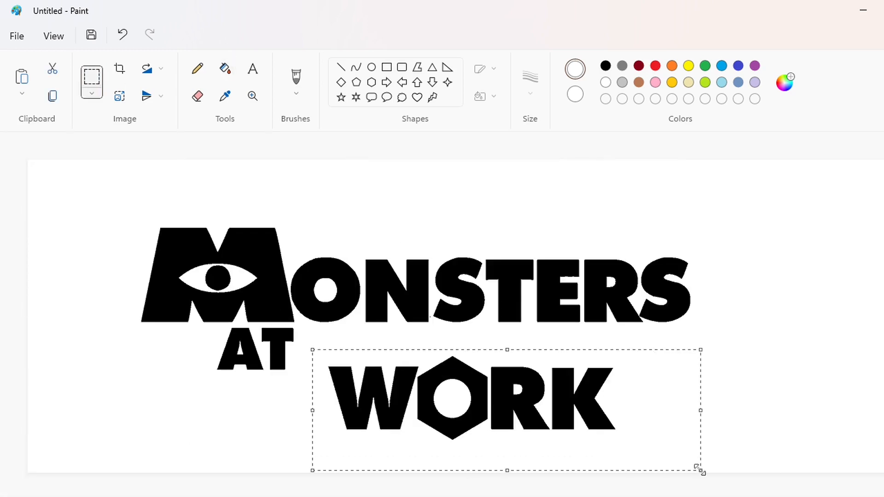
key(ctrl+c)
click(225, 69)
click(372, 389)
click(498, 409)
key(ctrl+v)
drag(137, 197, 375, 355)
key(Up)
key(Up)
key(Up)
key(Up)
key(Up)
key(Up)
key(Up)
key(Up)
key(Up)
key(Up)
key(Right)
key(Right)
key(Right)
key(Right)
key(Right)
key(Right)
key(Right)
key(Right)
key(Right)
key(Right)
key(Right)
key(Right)
key(Right)
key(Right)
key(Right)
key(Right)
key(Right)
key(Right)
key(Right)
key(Right)
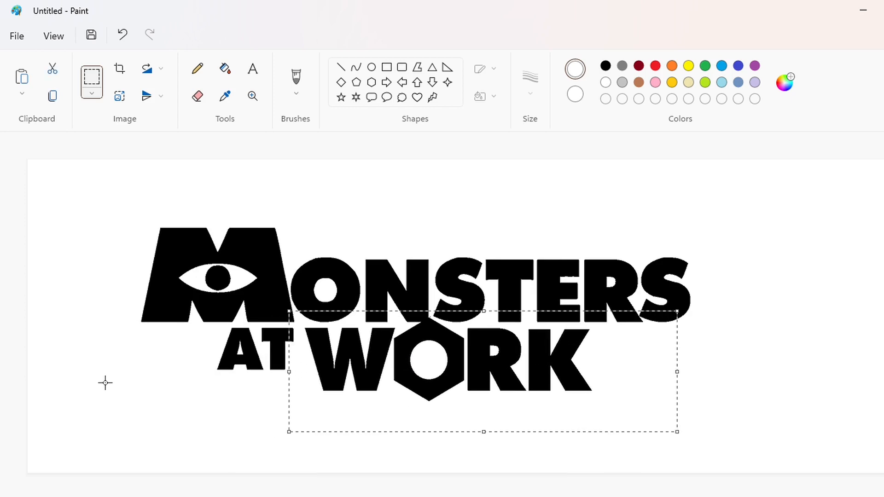
Step: Nudge WORK slightly right and down so the nut clears MONSTERS and the W clears AT
key(Right)
key(Right)
key(Right)
key(Right)
key(Right)
key(Right)
key(Right)
key(Right)
key(Right)
key(Right)
key(Down)
key(Down)
key(Down)
key(Down)
key(Down)
key(Down)
key(Down)
key(Down)
key(Down)
key(Down)
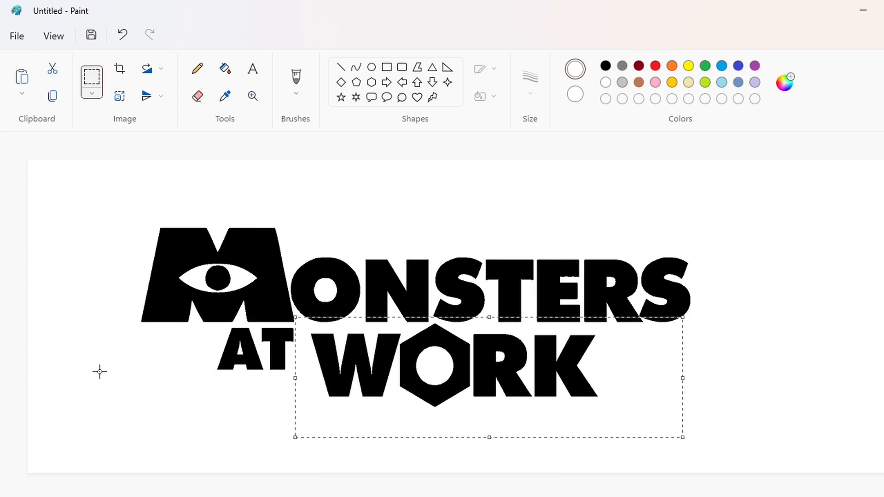
click(168, 373)
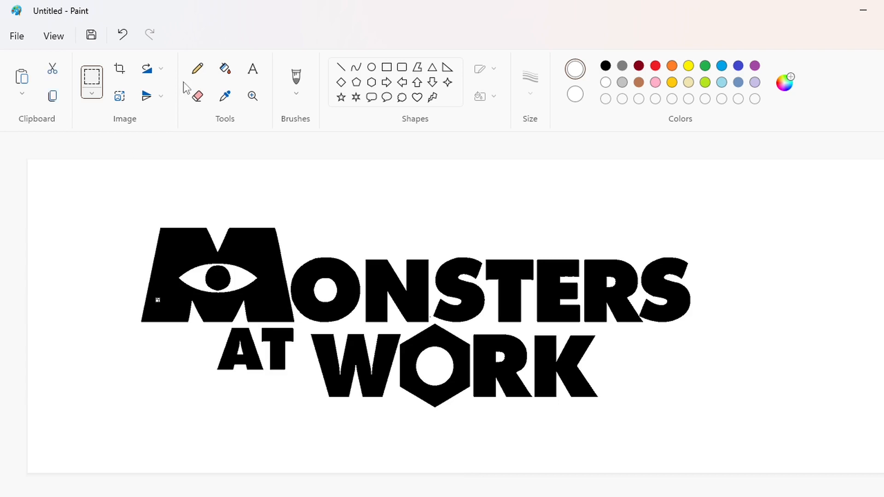
Step: Fill the original AT with white and place its pasted copy slightly lower, under the M and beside WORK
click(225, 68)
click(264, 335)
click(240, 361)
scroll(148, 341, up, 2)
key(ctrl+v)
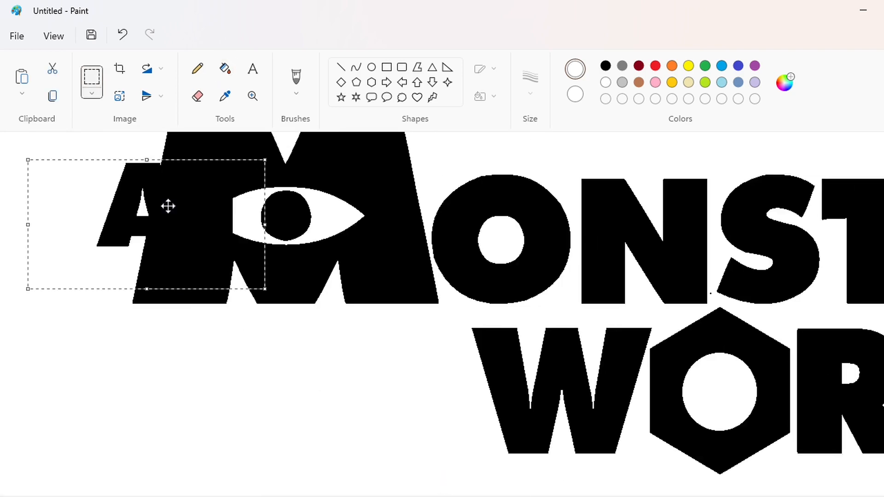
drag(168, 206, 416, 371)
key(Left)
key(Left)
key(Left)
key(Left)
key(Left)
key(Left)
key(Left)
key(Left)
key(Left)
key(Left)
key(Left)
key(Left)
key(Left)
key(Left)
key(Left)
key(Left)
key(Left)
key(Left)
key(Left)
key(Left)
click(653, 402)
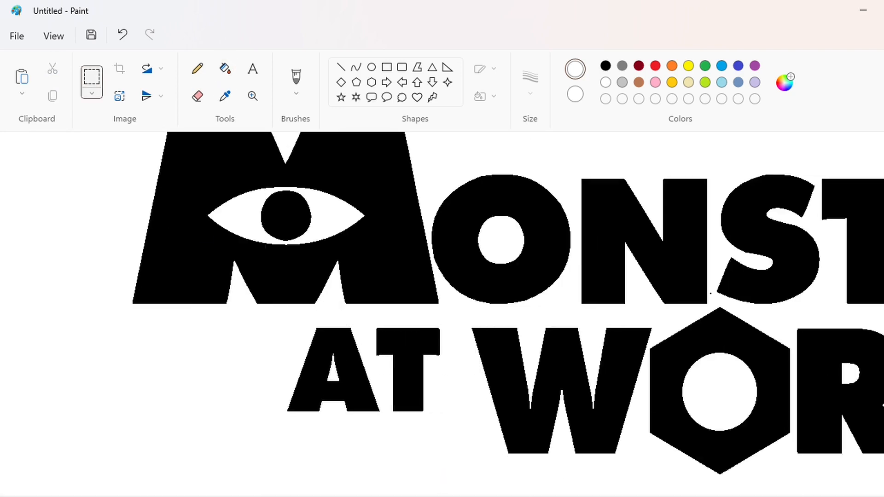
Step: Start a text box above MONSTERS with the Waltograph font at size 200
scroll(767, 433, down, 2)
click(252, 68)
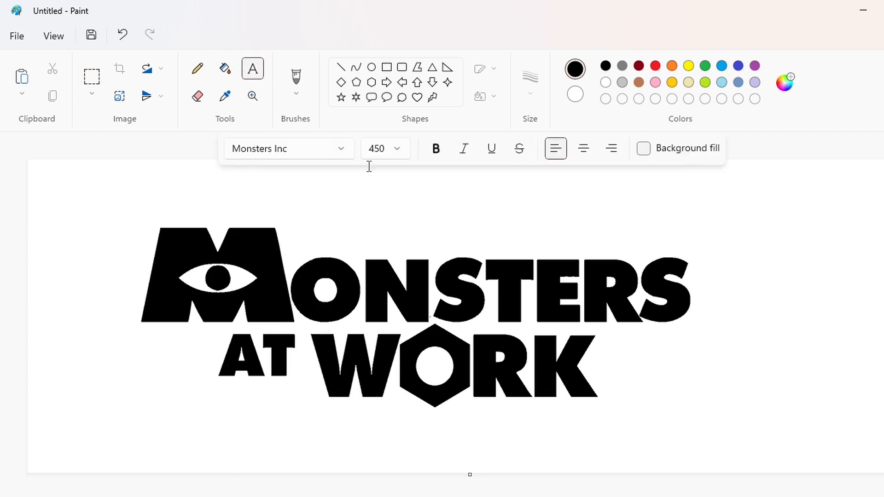
click(397, 148)
click(355, 150)
click(341, 148)
scroll(313, 261, down, 8)
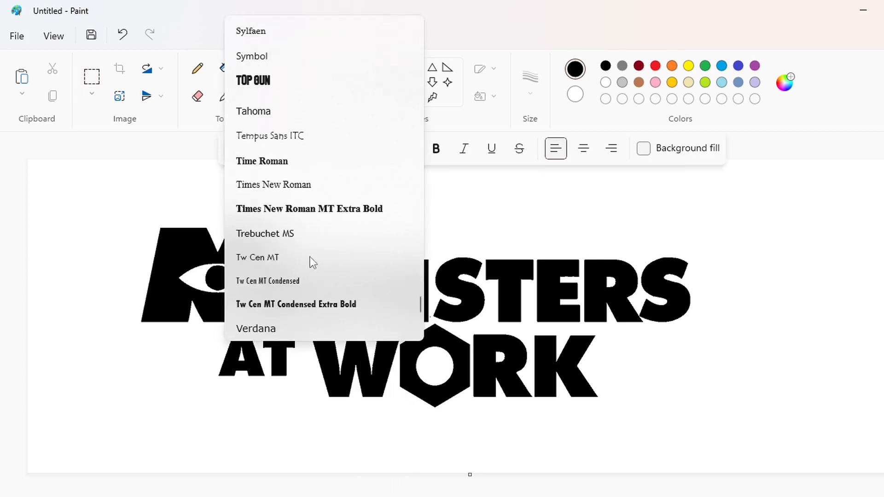
scroll(313, 262, down, 6)
click(277, 178)
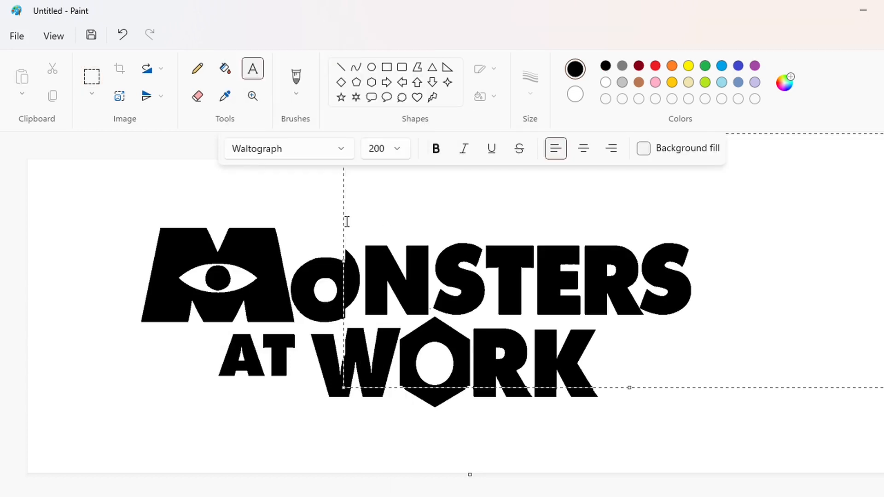
Step: Enter "Disney" in the text box, trying size 100 and settling on size 120
text(Disney)
key(ctrl+a)
click(400, 149)
text(100)
key(Return)
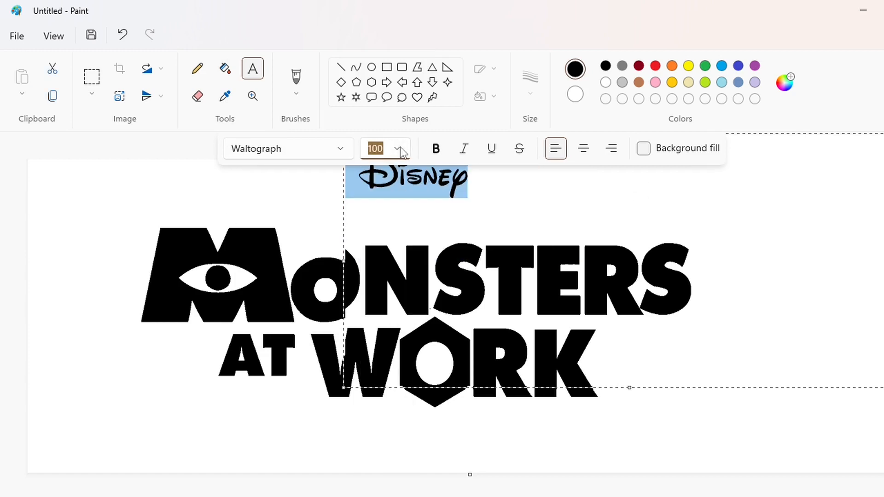
click(399, 149)
text(120)
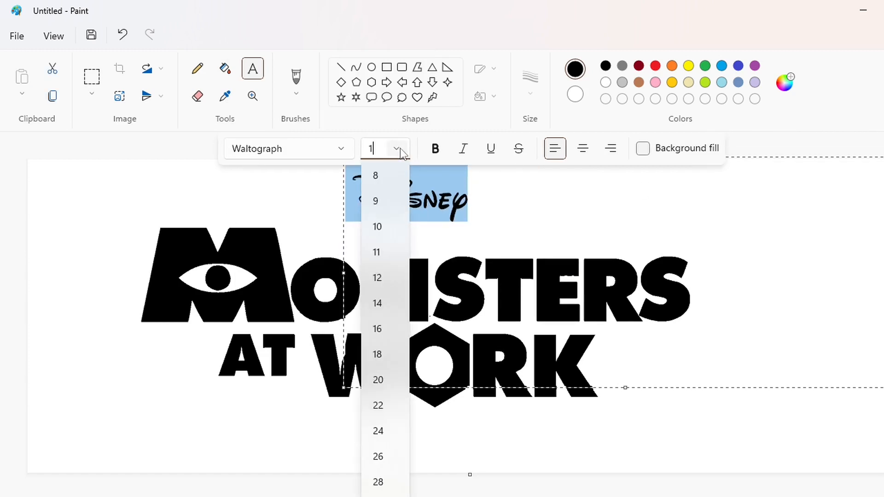
key(Return)
Step: Try moving the Disney text closer above MONSTERS, and remove it from the canvas
click(92, 78)
drag(519, 243, 315, 172)
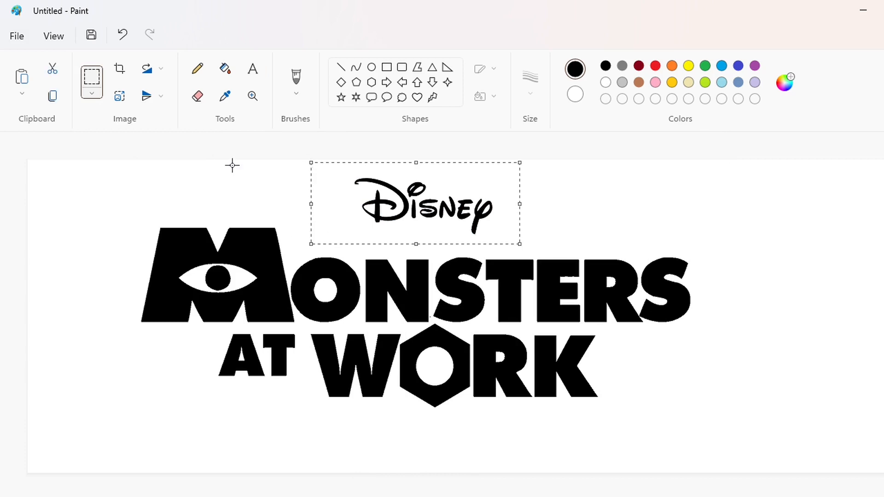
drag(450, 187, 422, 215)
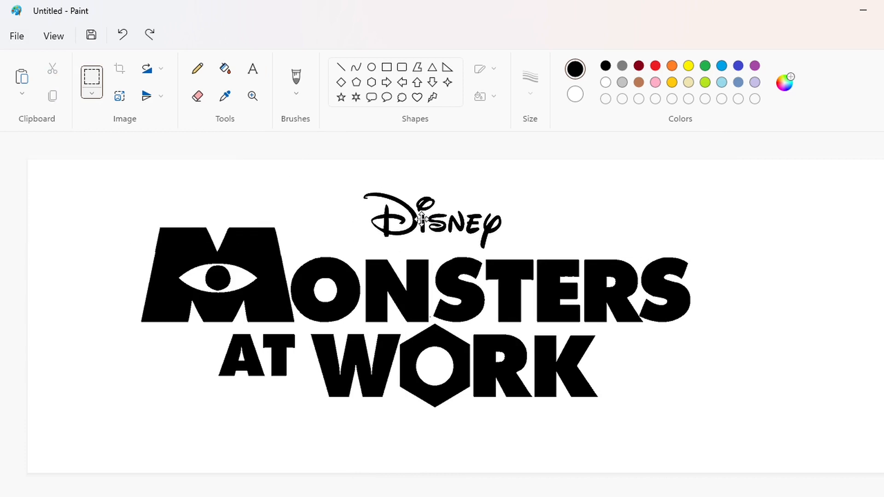
key(Delete)
Step: Add the text "Disney" above MONSTERS in Waltograph at size 150
click(253, 68)
click(312, 161)
click(398, 148)
text(150)
key(Return)
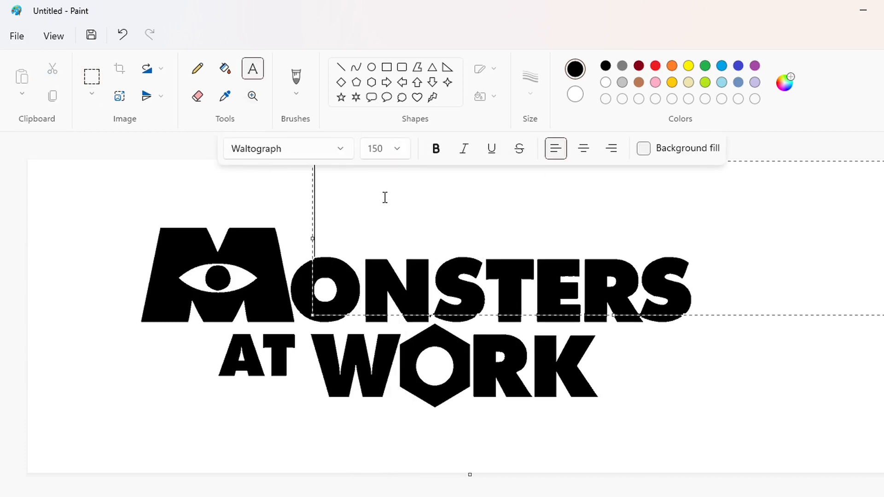
text(Disney)
drag(313, 238, 330, 238)
Step: Set the Disney text to size 140 and leave it placed just above MONSTERS
key(ctrl+a)
click(397, 148)
text(140)
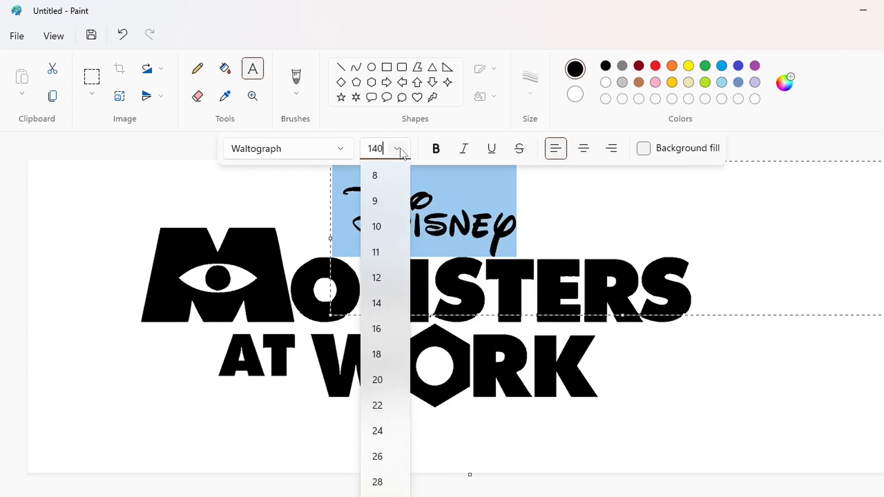
key(Return)
click(91, 76)
drag(308, 170, 512, 239)
key(Escape)
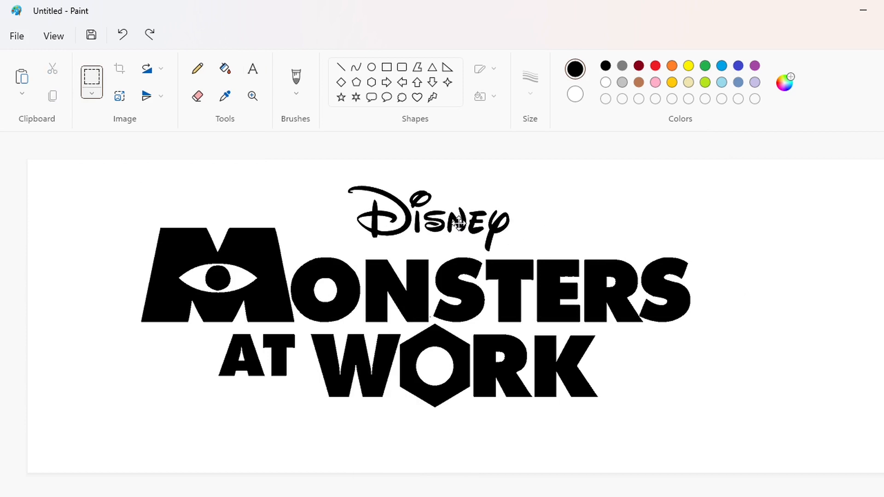
click(755, 245)
Step: Define a custom dark blue drawing colour, #066CB8
click(785, 83)
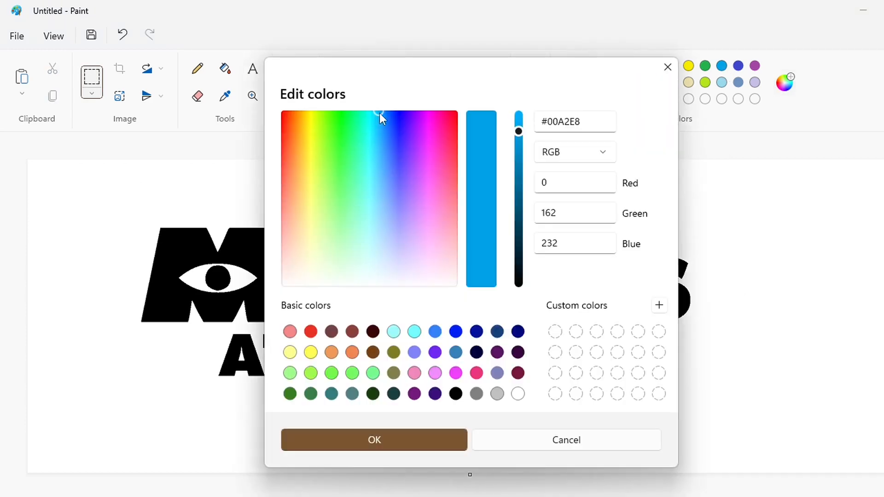
click(382, 117)
drag(519, 132, 519, 162)
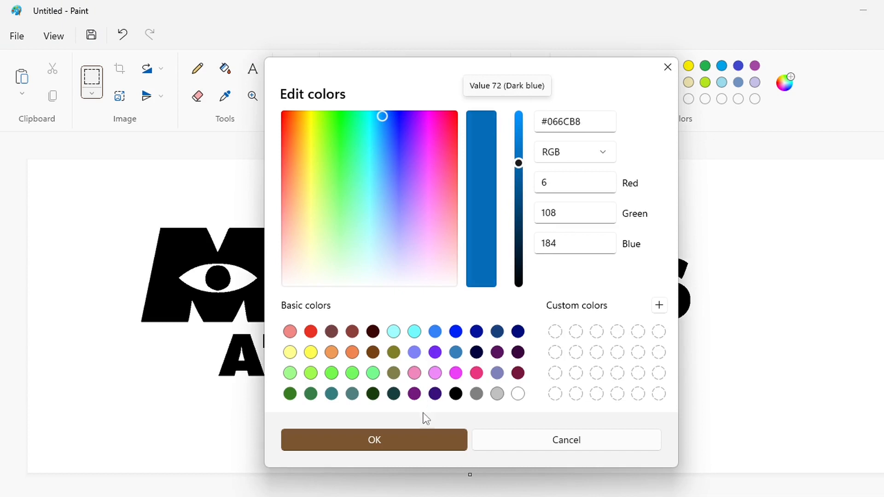
click(415, 444)
Step: Fill every letter of the word MONSTERS with the custom blue #066CB8, leaving the eye inside the M unfilled
click(225, 68)
click(268, 253)
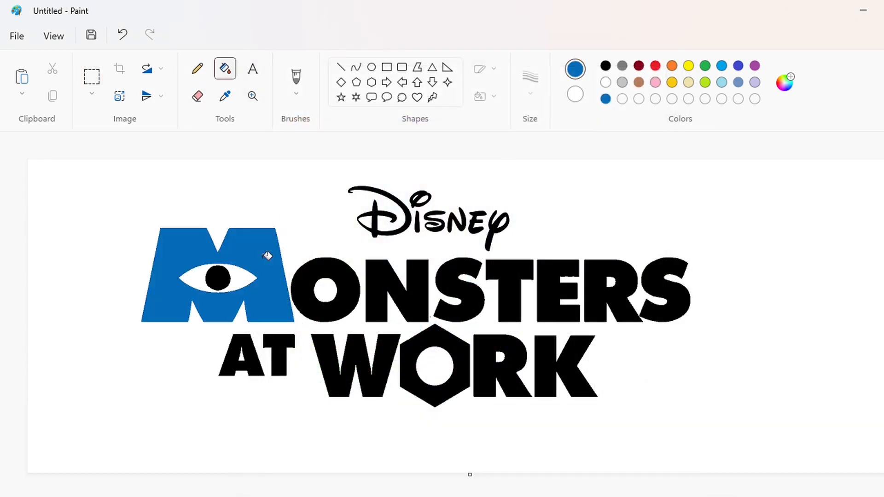
click(304, 281)
click(381, 284)
click(457, 295)
click(513, 296)
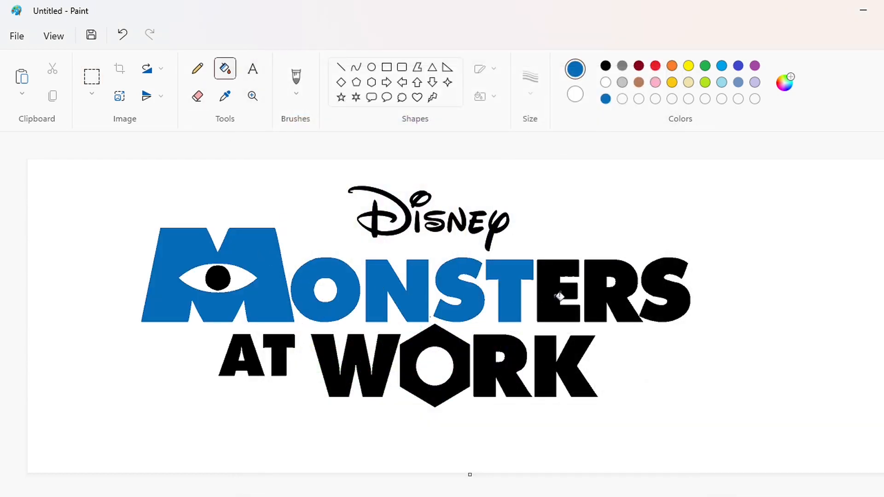
click(559, 296)
click(587, 296)
click(684, 296)
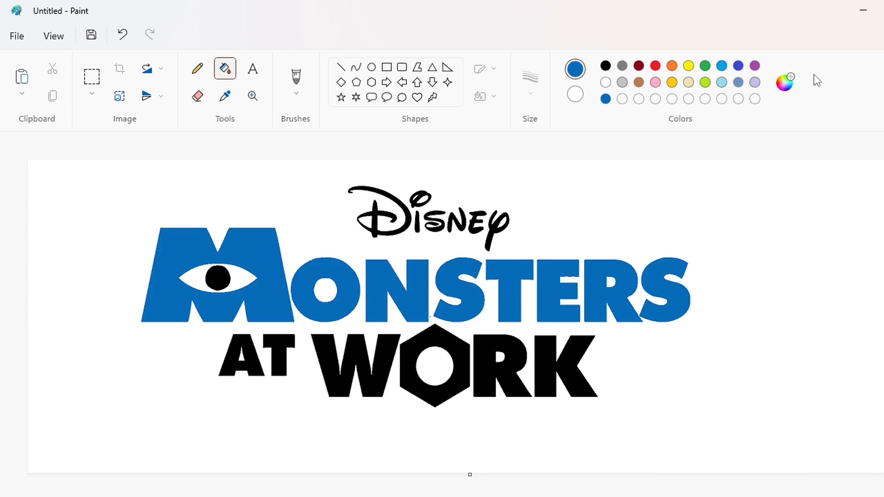